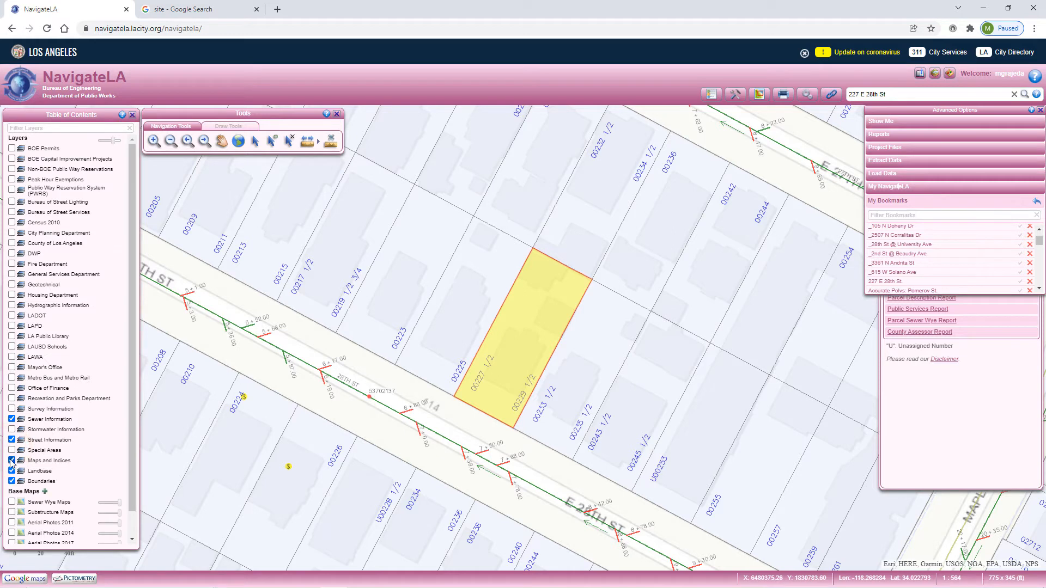
Turn off the Maps and Indices layer group and the Sewer Fees layer within Sewer Information.
click(11, 460)
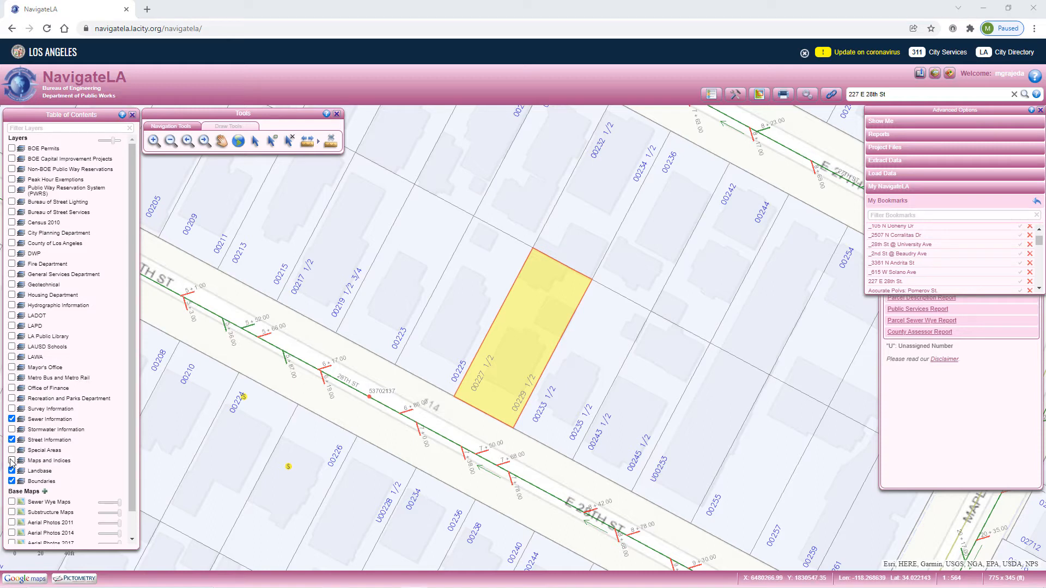
click(22, 422)
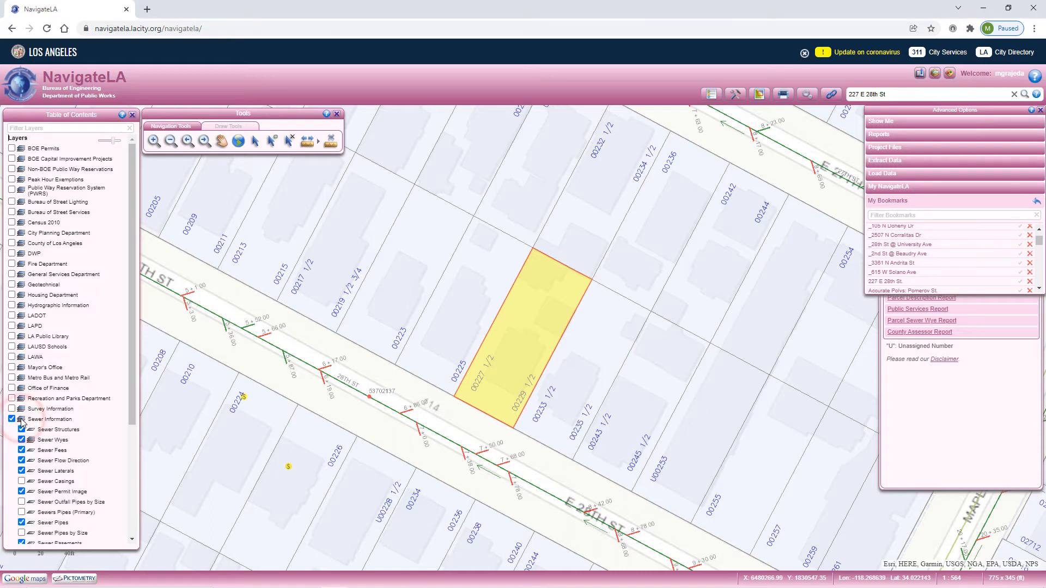
click(22, 450)
Turn on the Parcel Legal, Dimensions and Easement/Historical layers under Landbase Annotation in the Landbase group.
scroll(22, 450, down, 3)
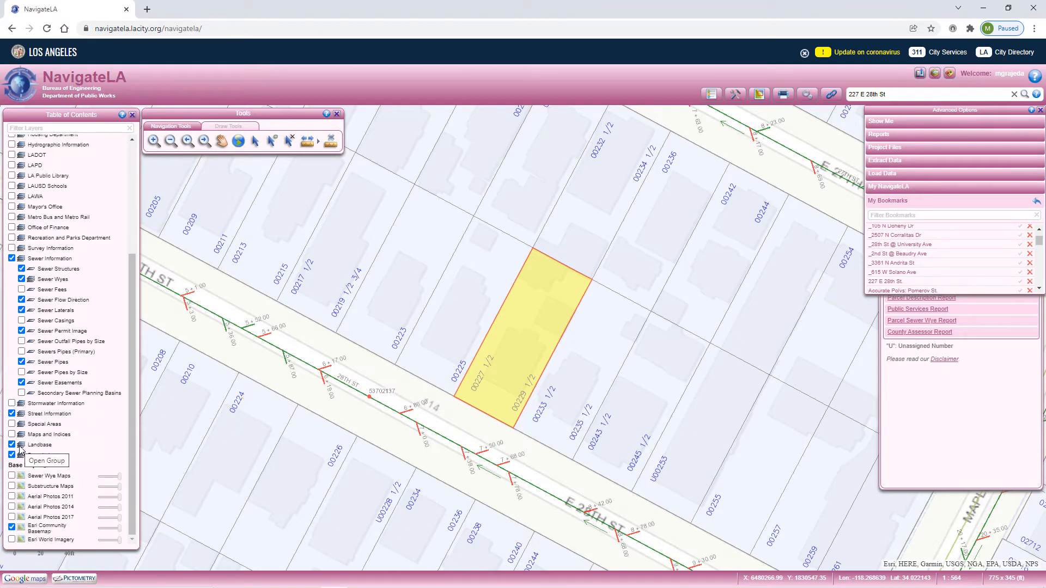
click(19, 447)
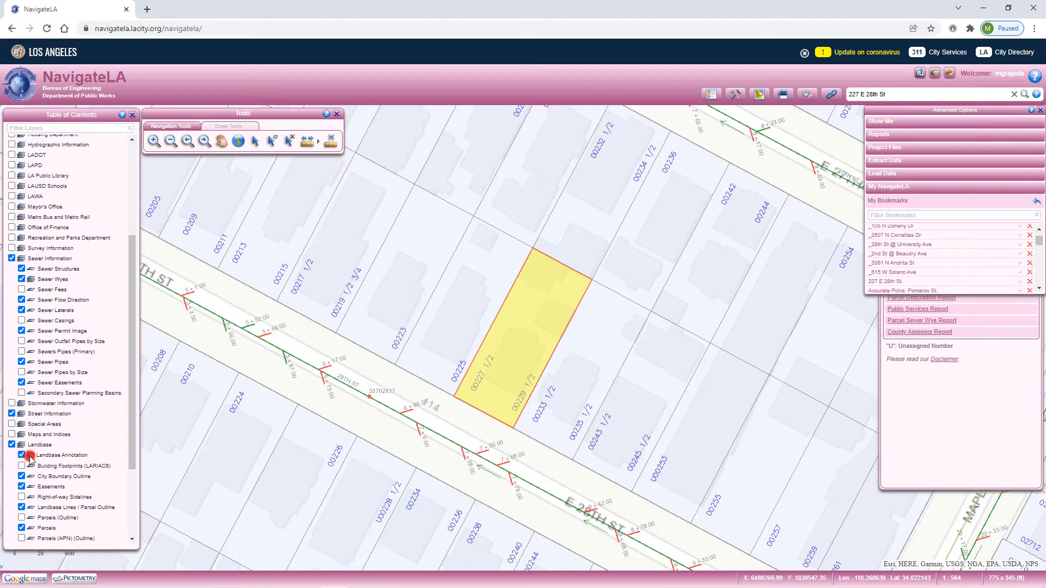
click(31, 456)
click(31, 477)
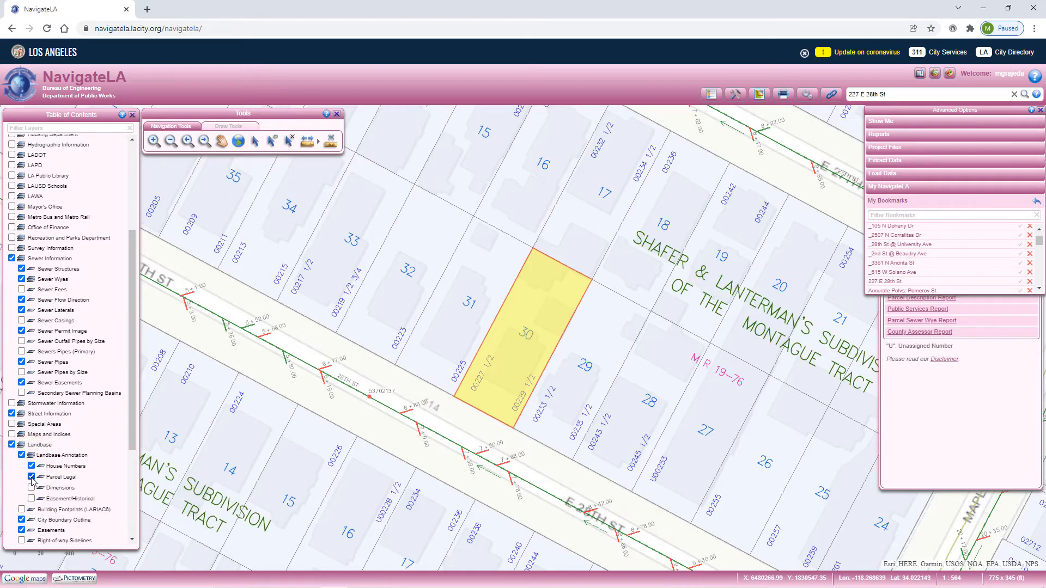
click(31, 488)
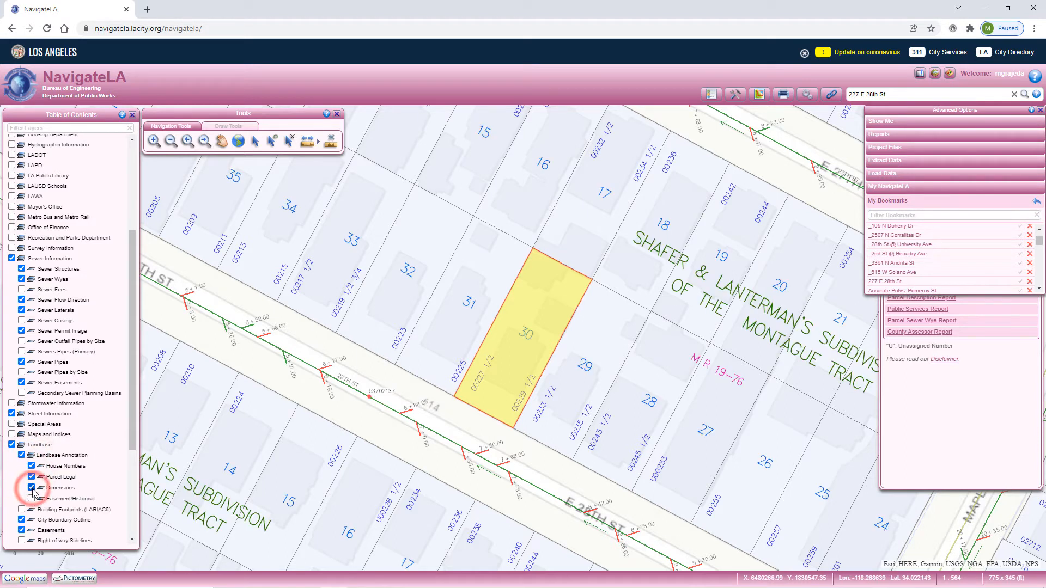
click(31, 498)
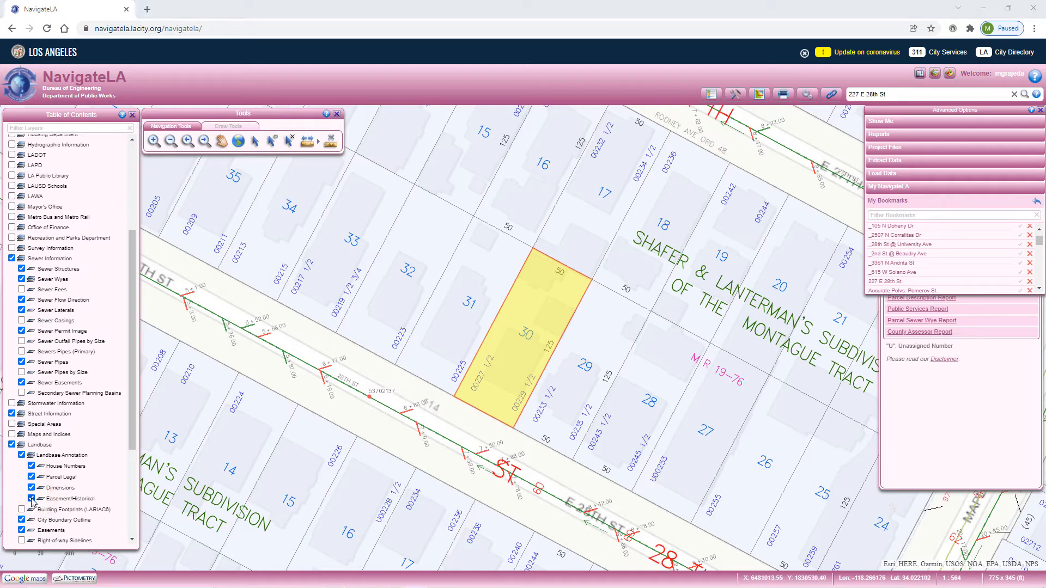
Set the overall opacity of the map layers to 0.85.
scroll(91, 410, up, 5)
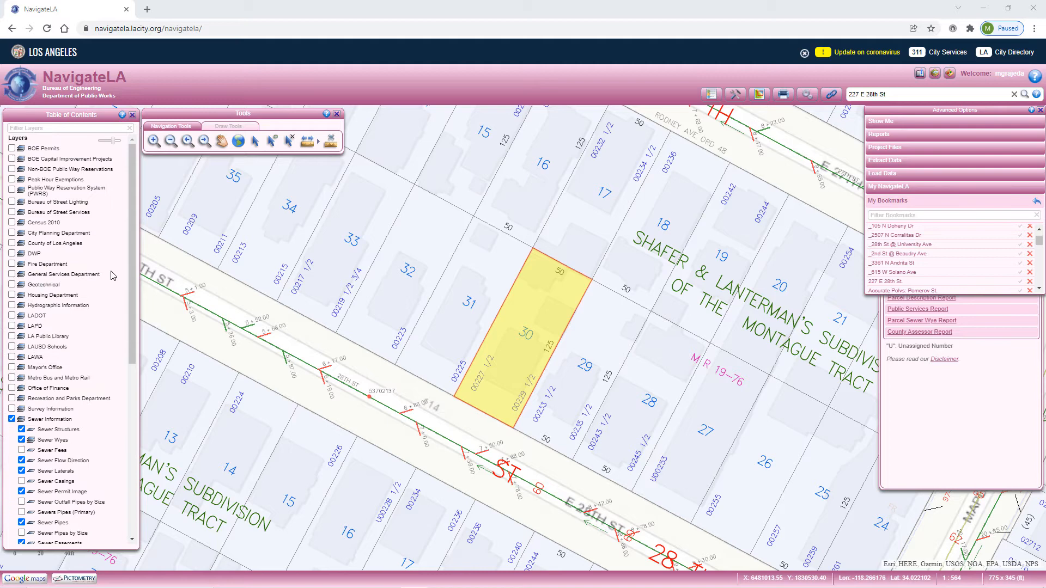
click(114, 141)
mouse_move(114, 140)
mouse_down()
mouse_move(104, 142)
mouse_move(119, 147)
mouse_up()
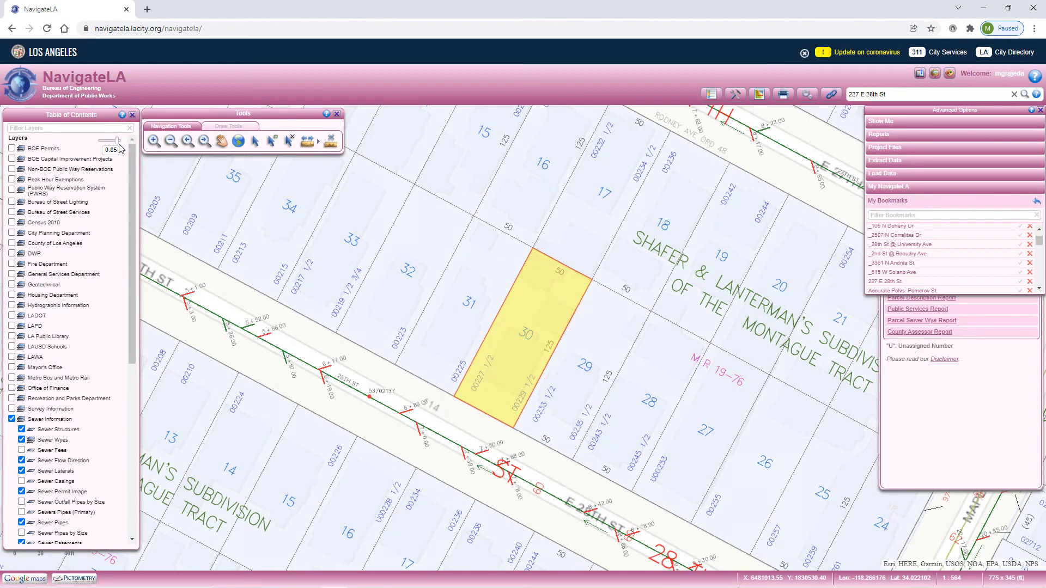
Preview the Aerial Photos 2017 base map beneath the parcel layers and turn it off again.
scroll(139, 364, down, 8)
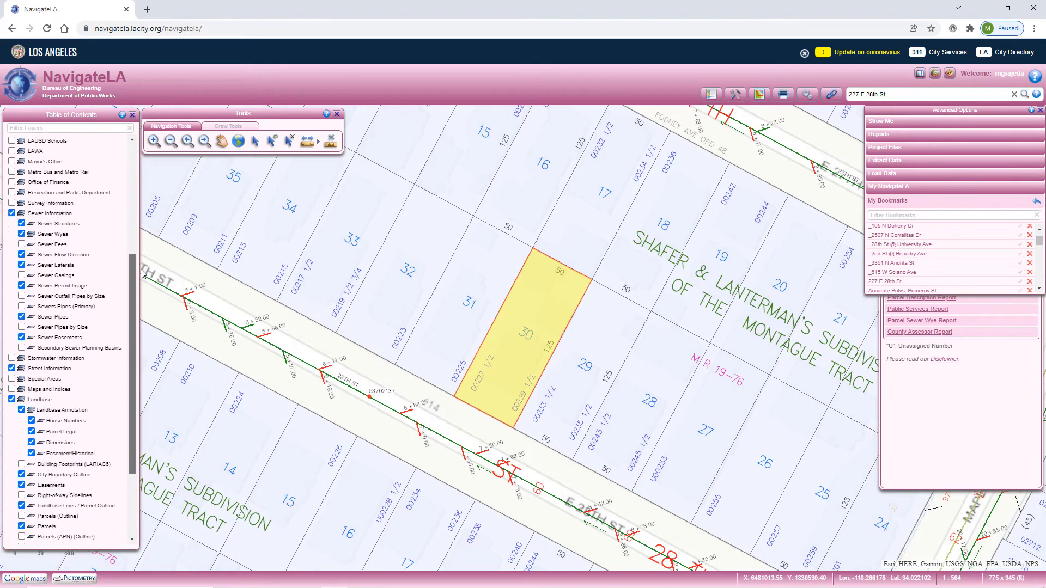
click(12, 517)
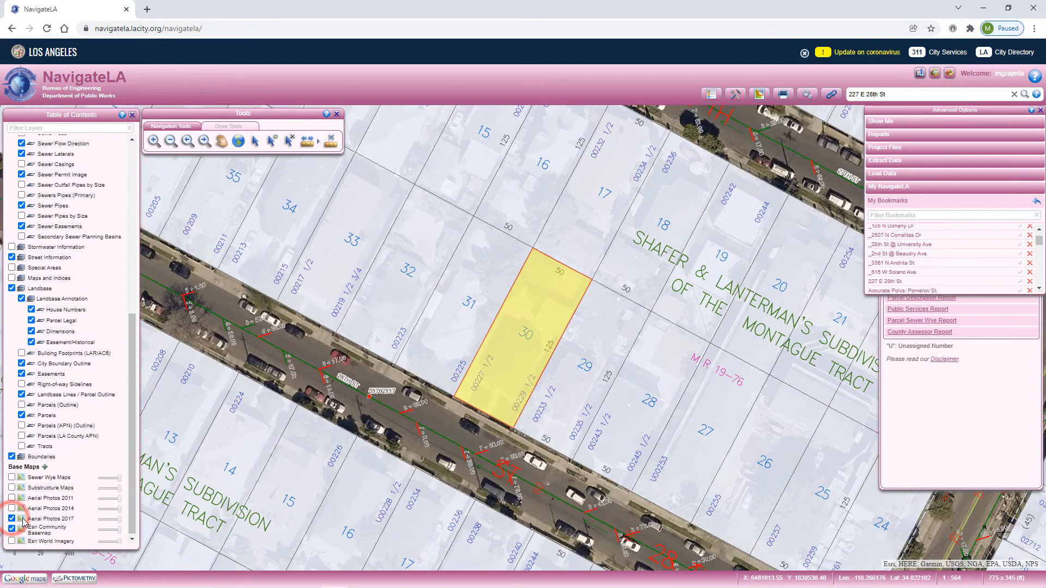
mouse_move(119, 518)
mouse_down()
mouse_move(108, 522)
mouse_move(120, 522)
mouse_up()
click(12, 519)
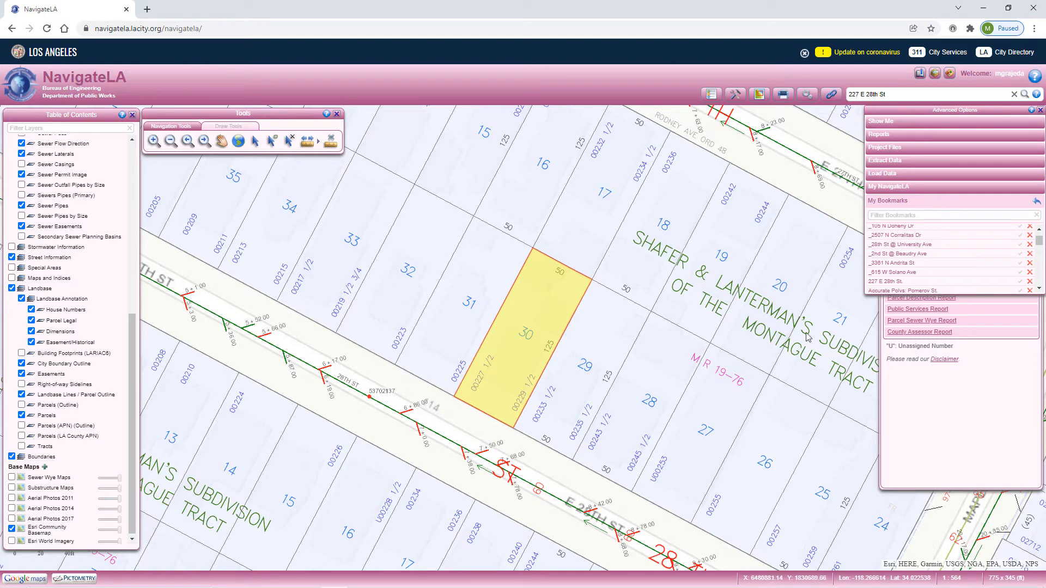
Set up saving the current environment as a theme with layer definitions only, named "Editing Layers".
click(1036, 203)
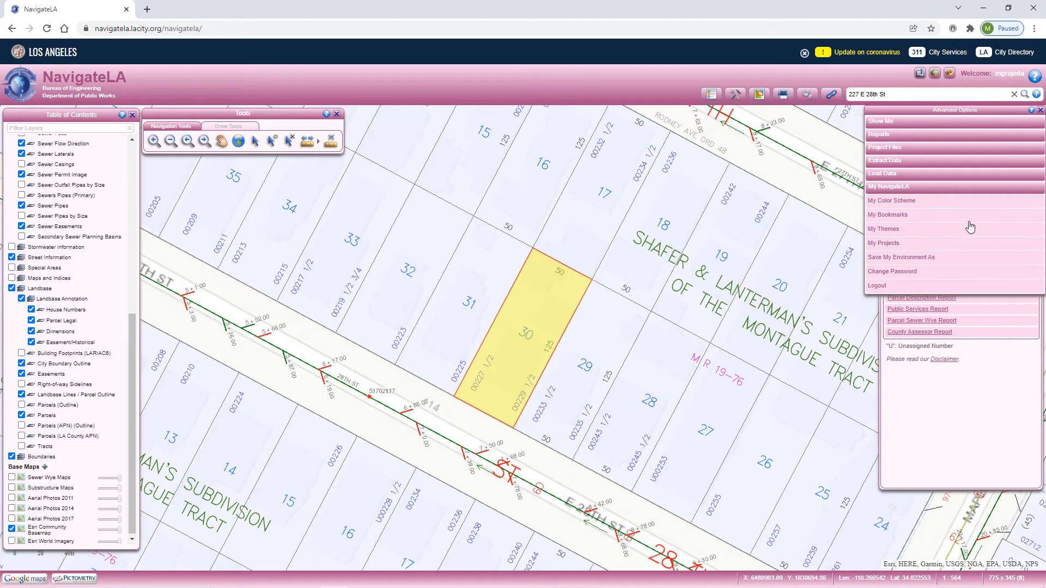
click(919, 263)
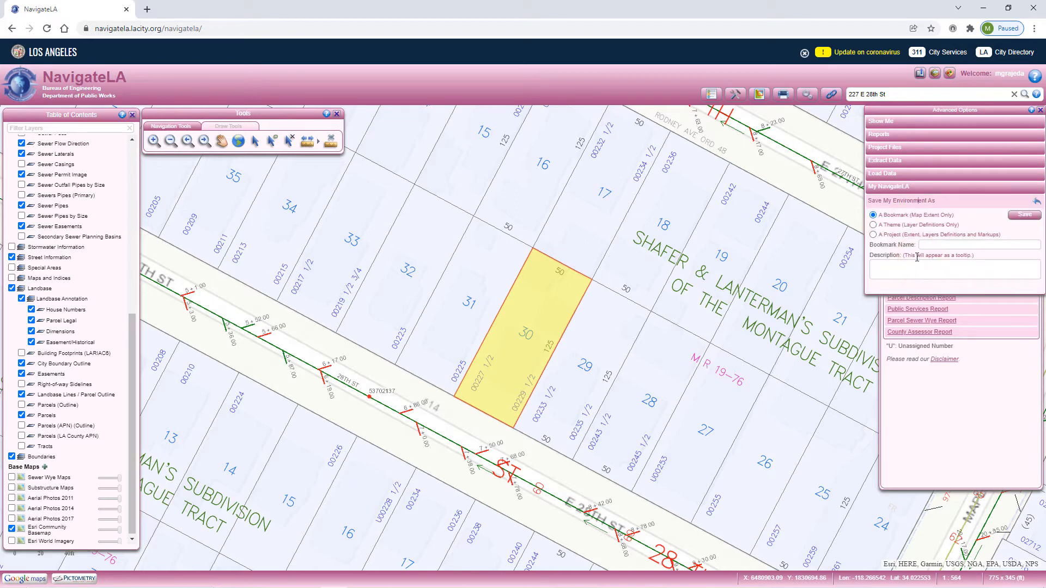
click(874, 225)
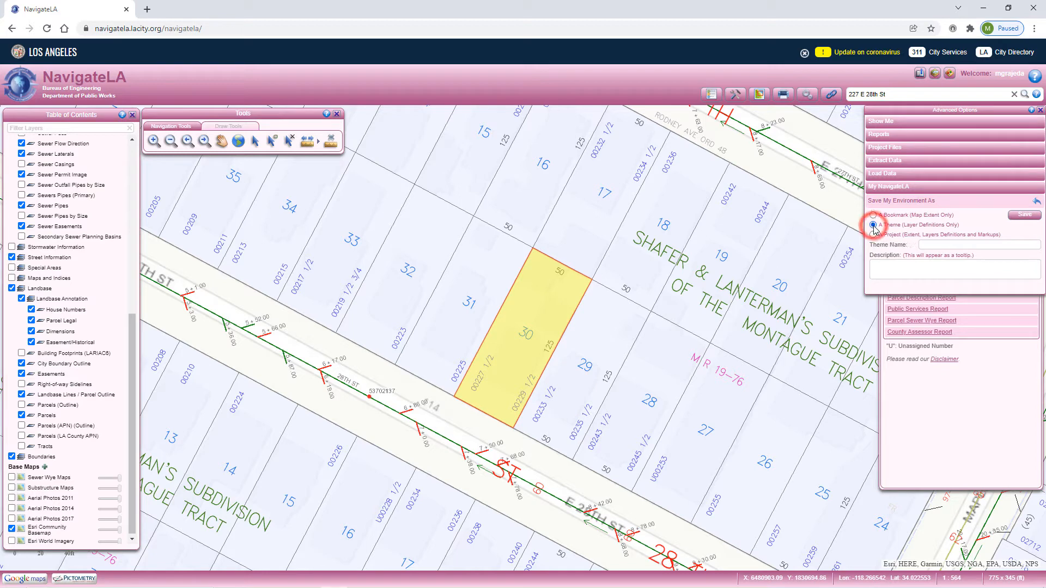
click(942, 244)
text(Edit)
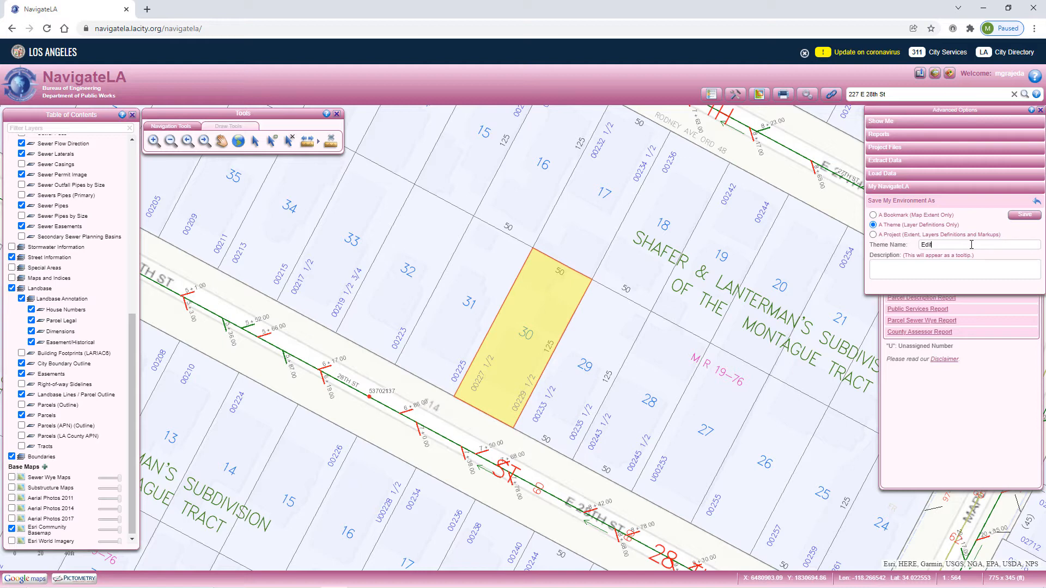
text(ing Layers)
Give the theme the description "Layers used for editing map features" and save it.
click(970, 267)
text(Layers used for editing map features)
click(1022, 217)
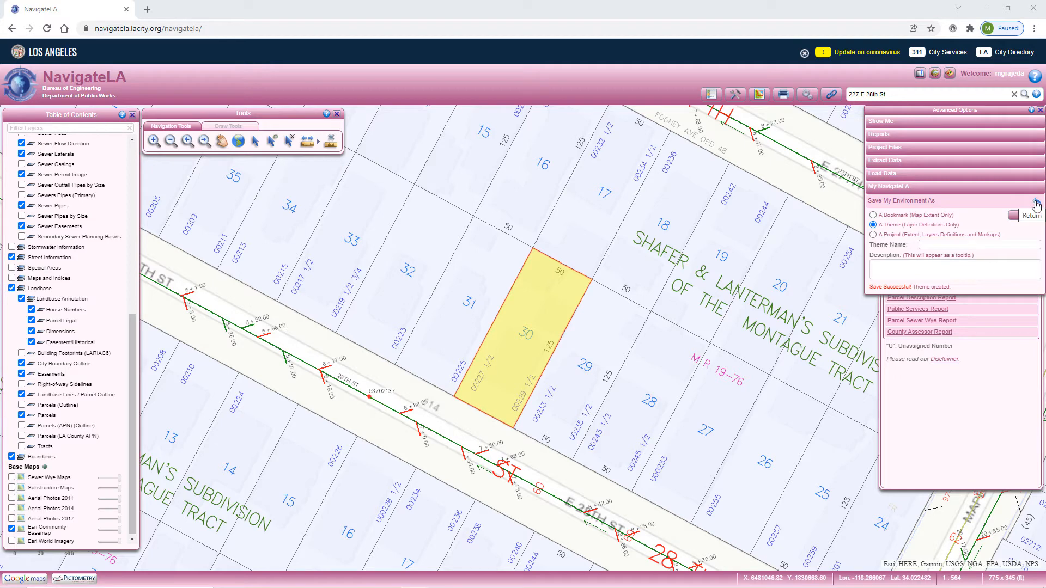
Check the list of saved themes and reset the map to the default layers.
click(1036, 203)
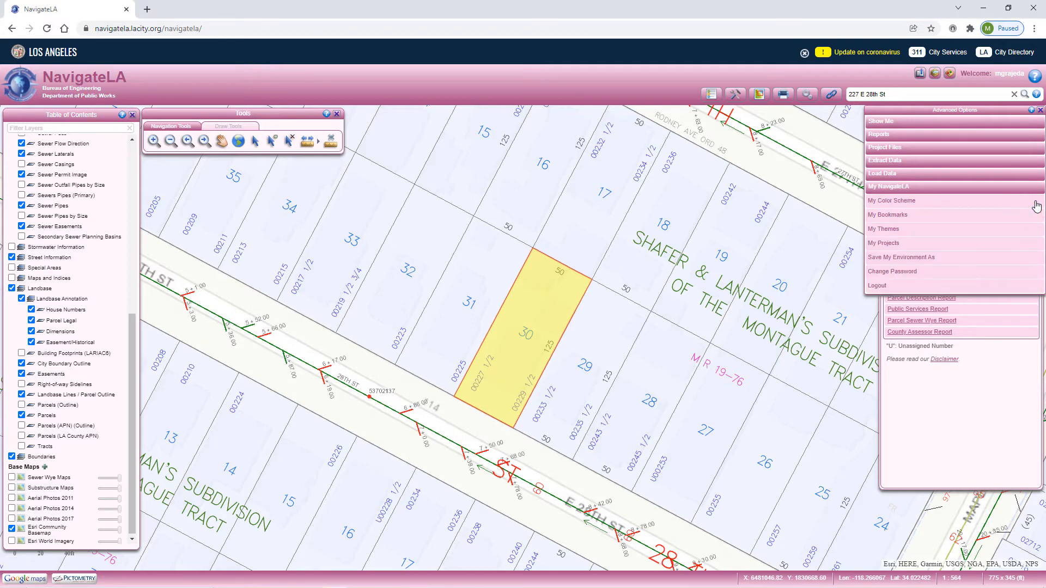
click(903, 235)
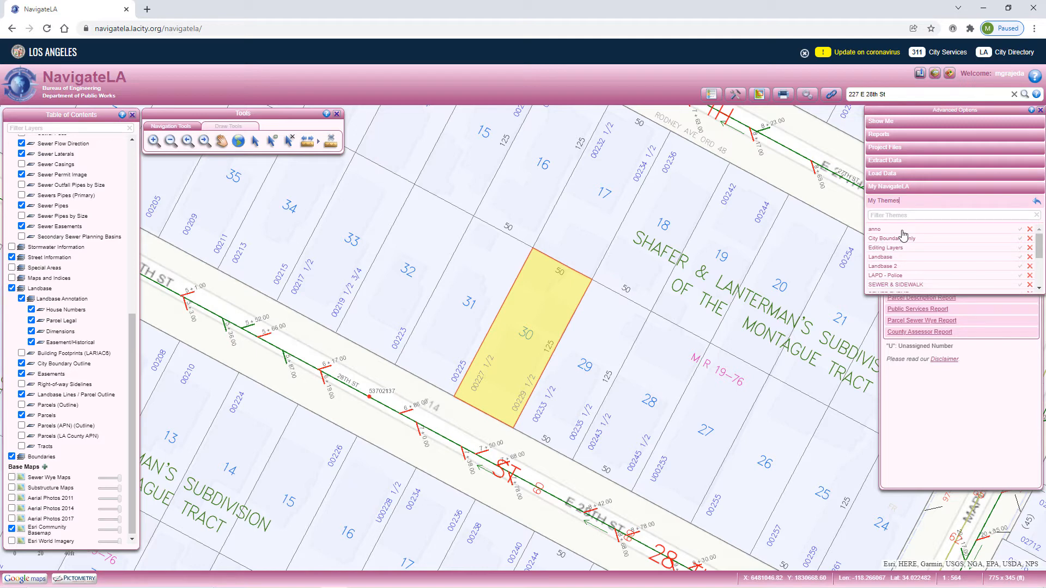
click(897, 125)
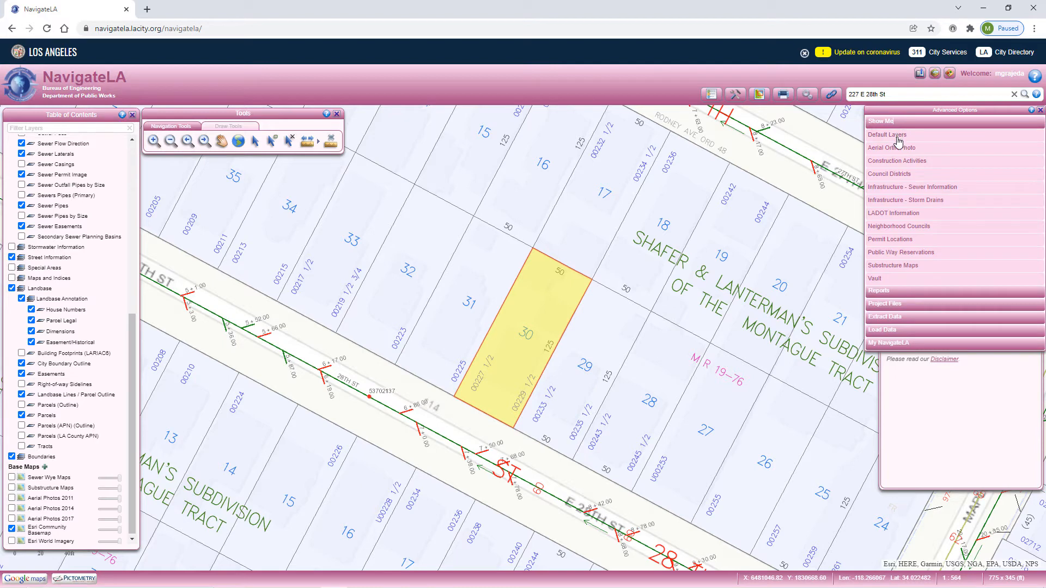
click(898, 136)
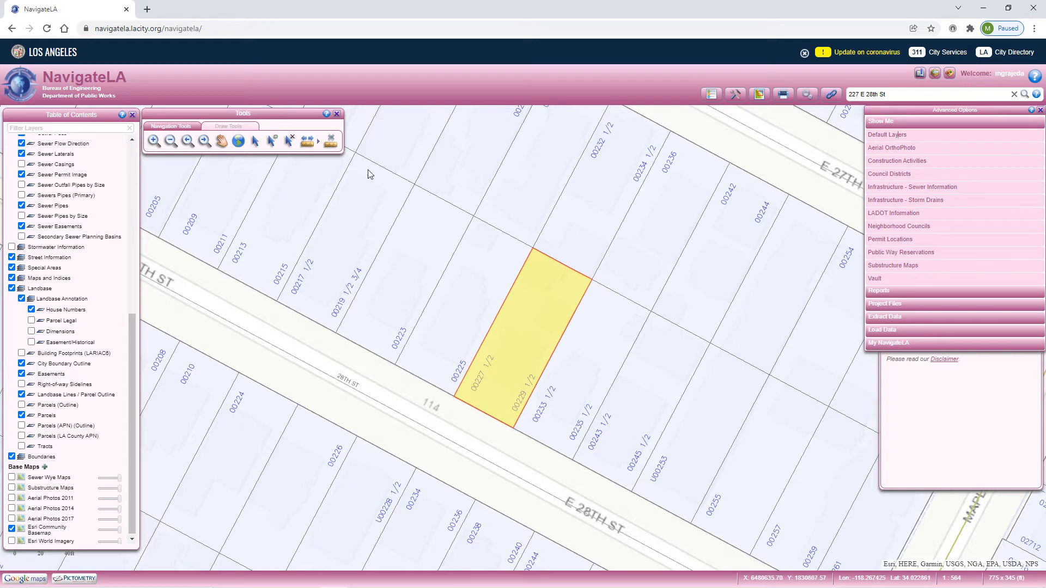
Collapse the Sewer Information and Landbase groups in the layer list.
click(134, 151)
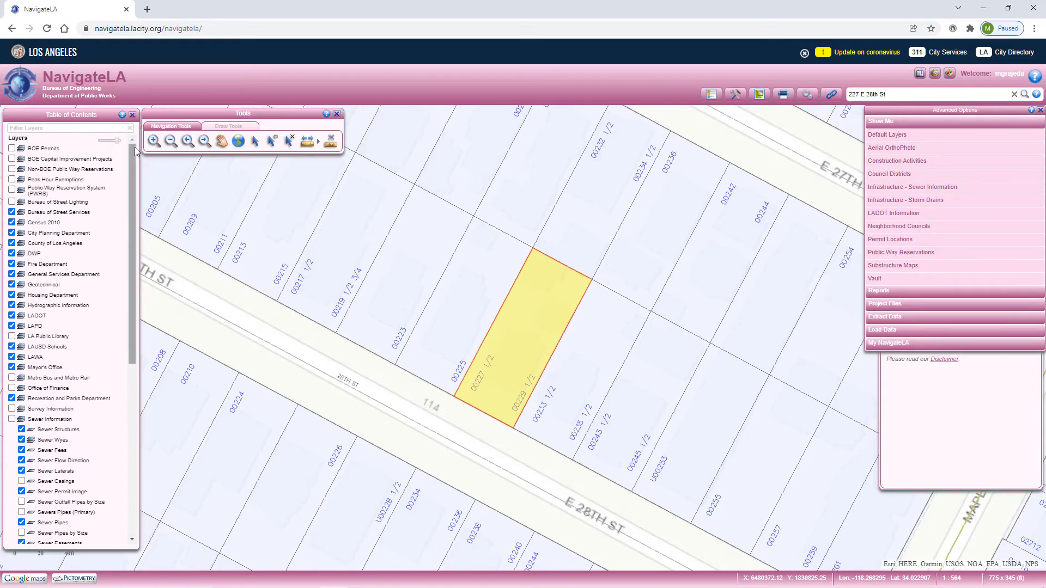
click(21, 419)
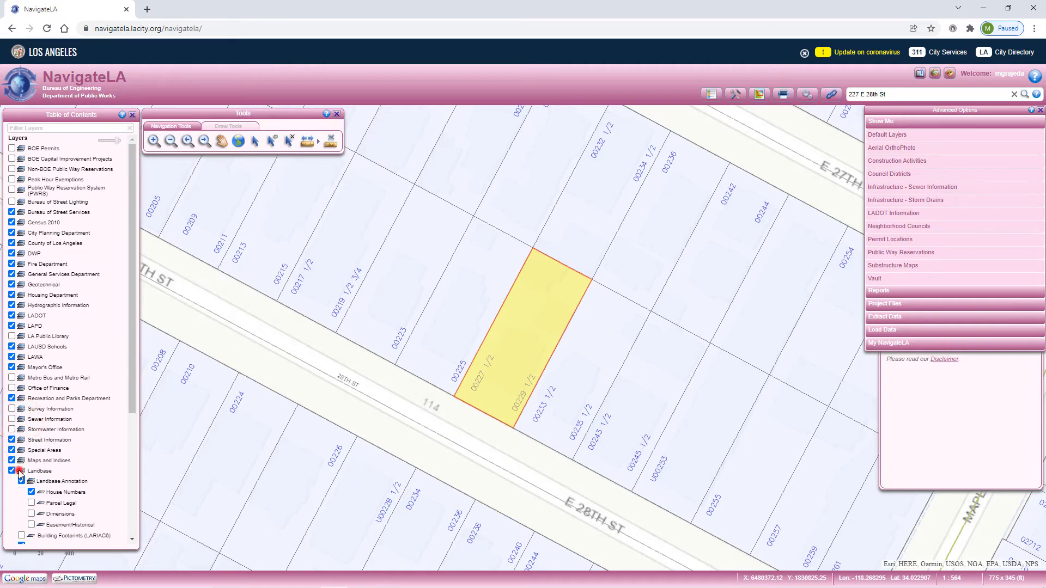
click(21, 476)
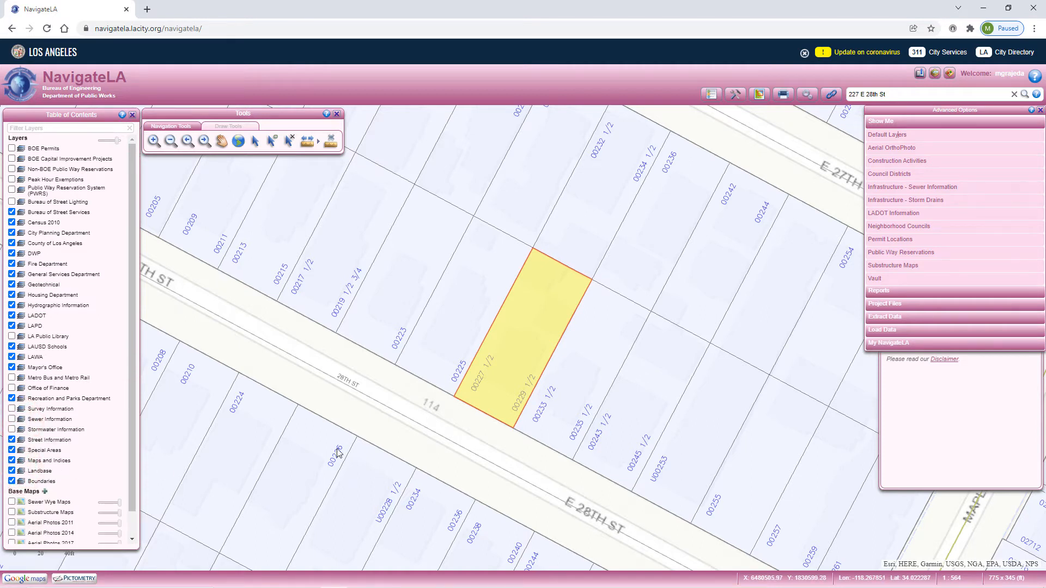
Apply the saved Editing Layers theme, then tidy the layer list by collapsing its Sewer Information and Landbase groups.
click(879, 346)
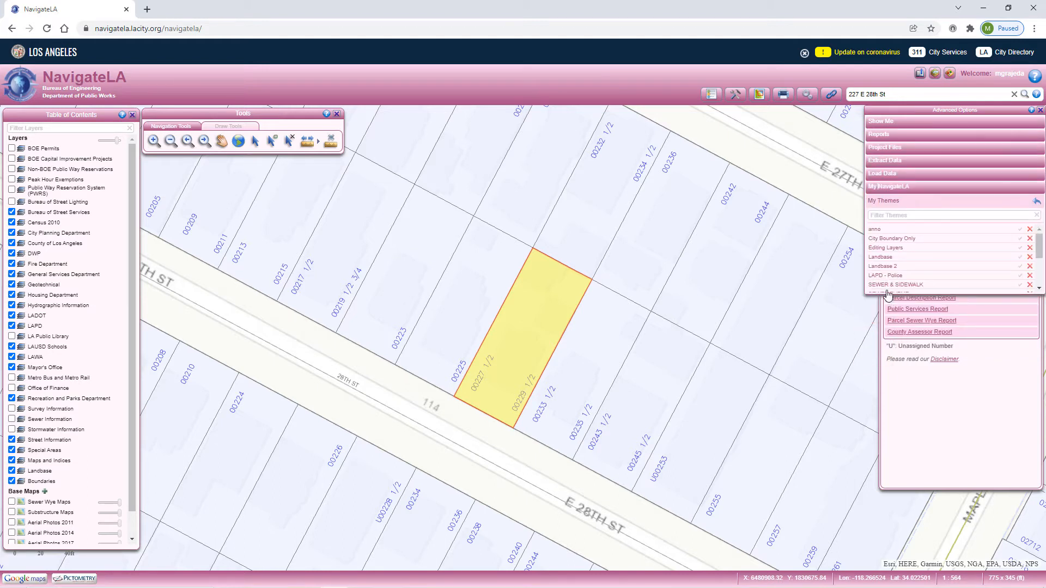
click(880, 250)
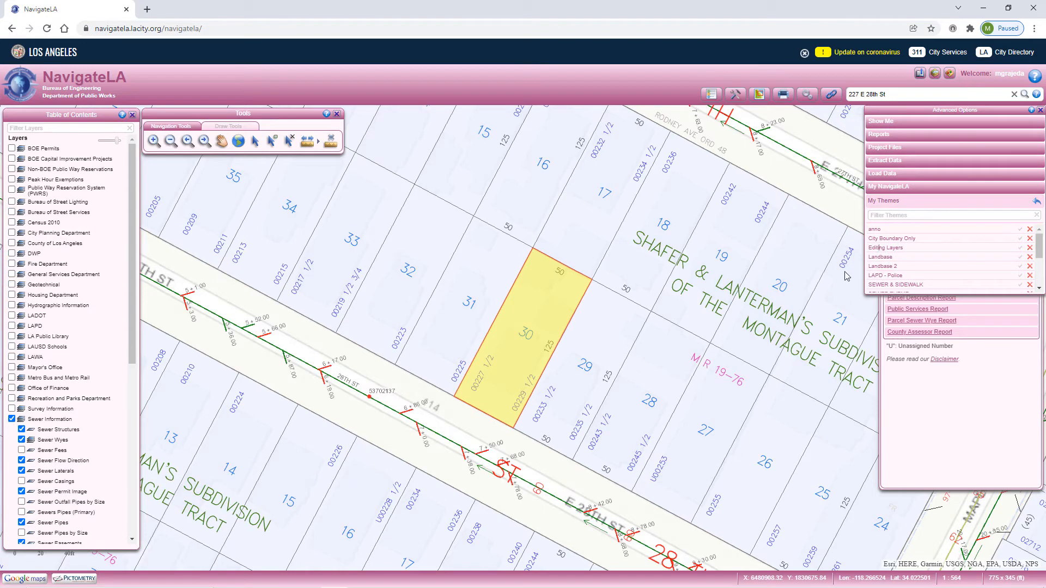
drag(131, 540, 131, 542)
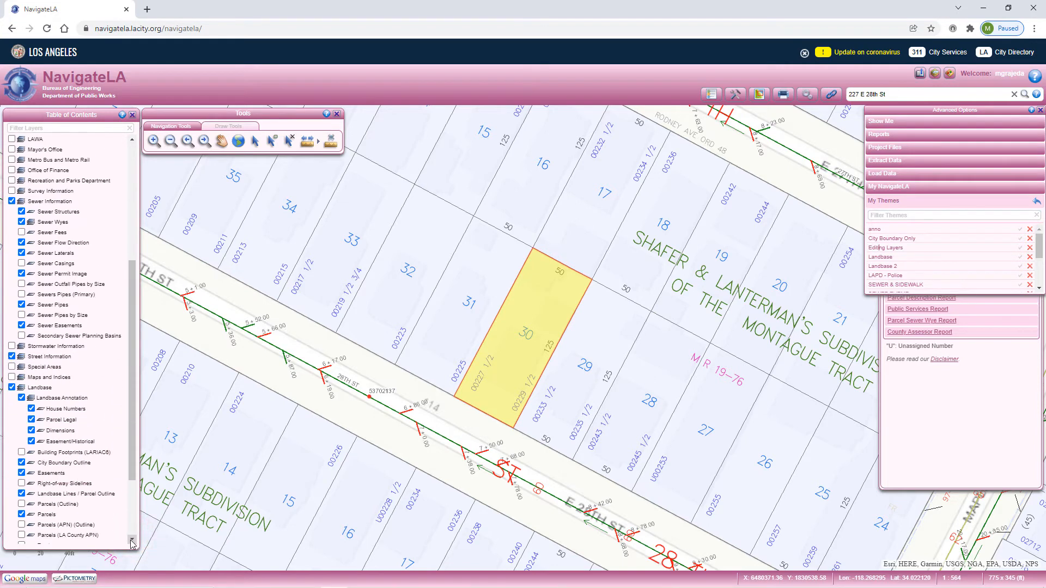
drag(130, 452, 127, 516)
scroll(69, 303, up, 2)
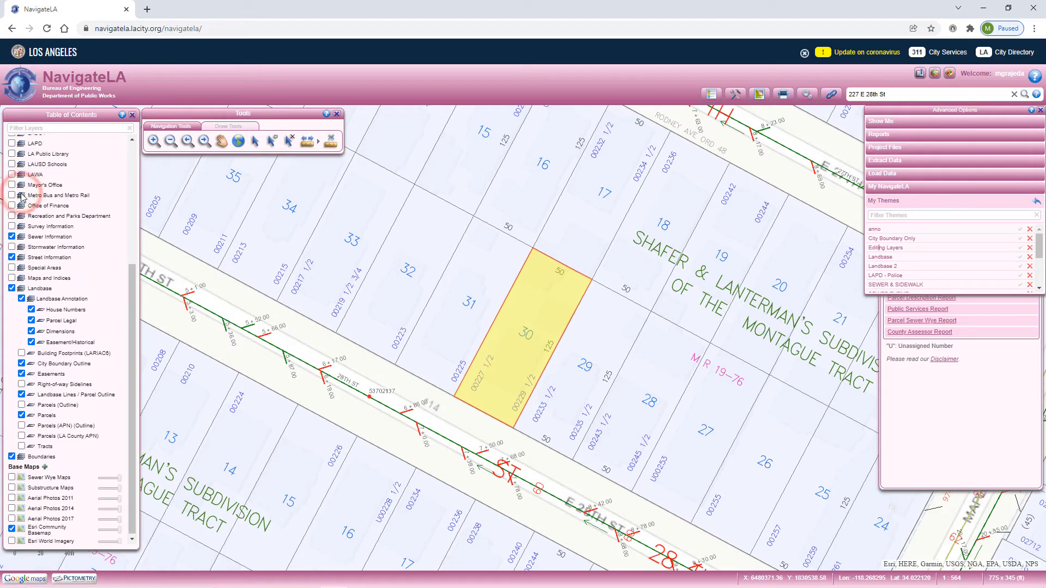
click(21, 195)
click(20, 288)
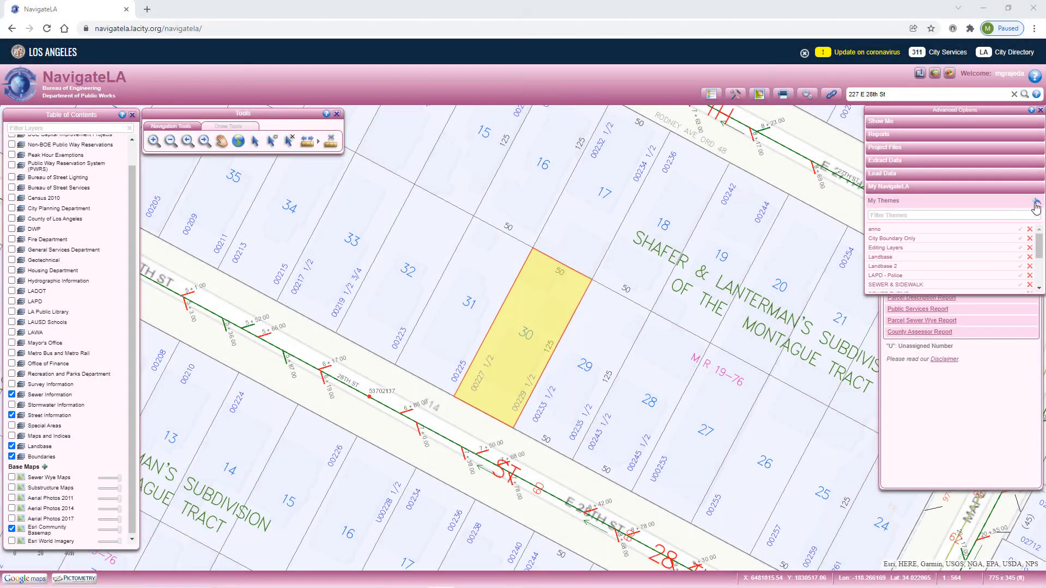
click(1035, 203)
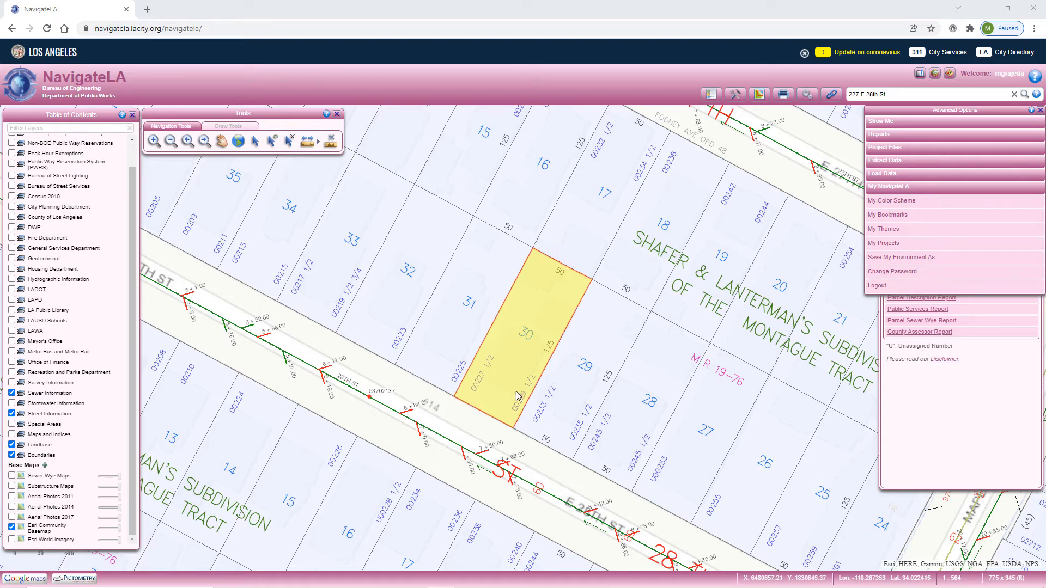
Turn on the Sidewalks (Mapped Areas) layer in the Street Information group for the highlighted parcel's street.
scroll(470, 429, up, 1)
scroll(470, 429, up, 1)
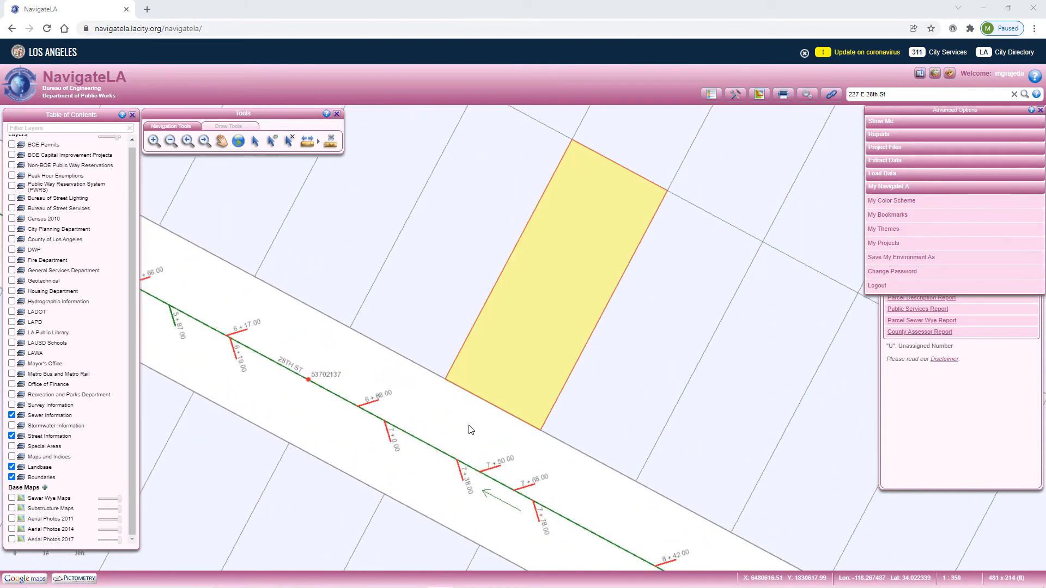
click(21, 439)
scroll(21, 442, down, 2)
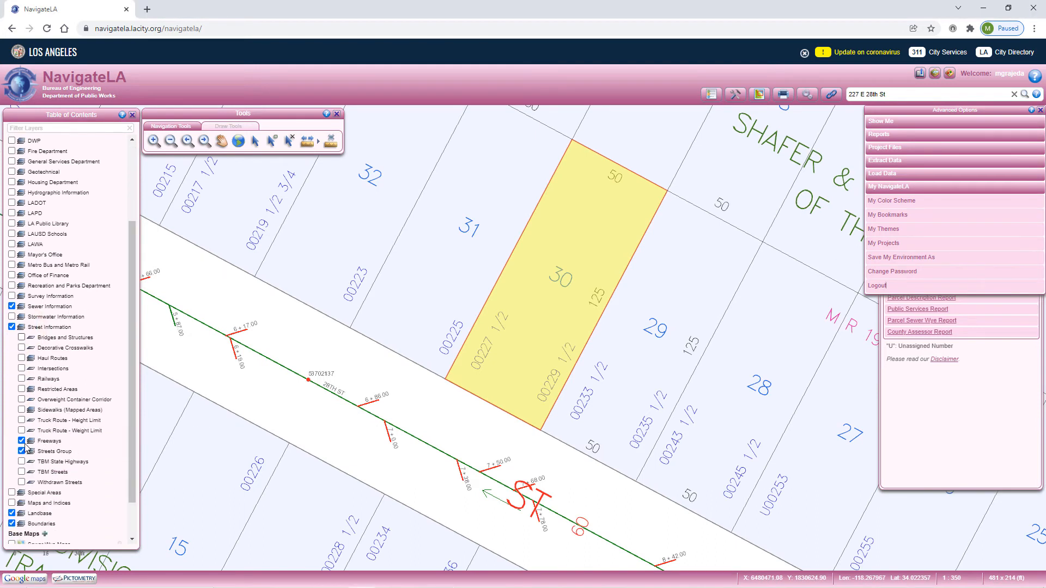
click(21, 410)
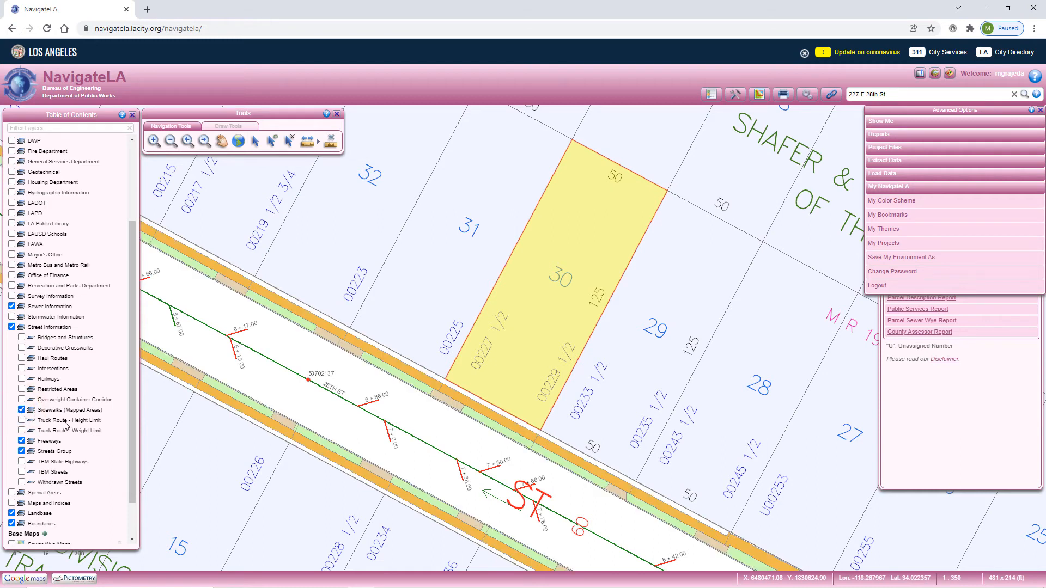
Turn on the Aerial Photos 2017 base map and lower the overall layer opacity so the imagery shows through.
drag(135, 453, 133, 507)
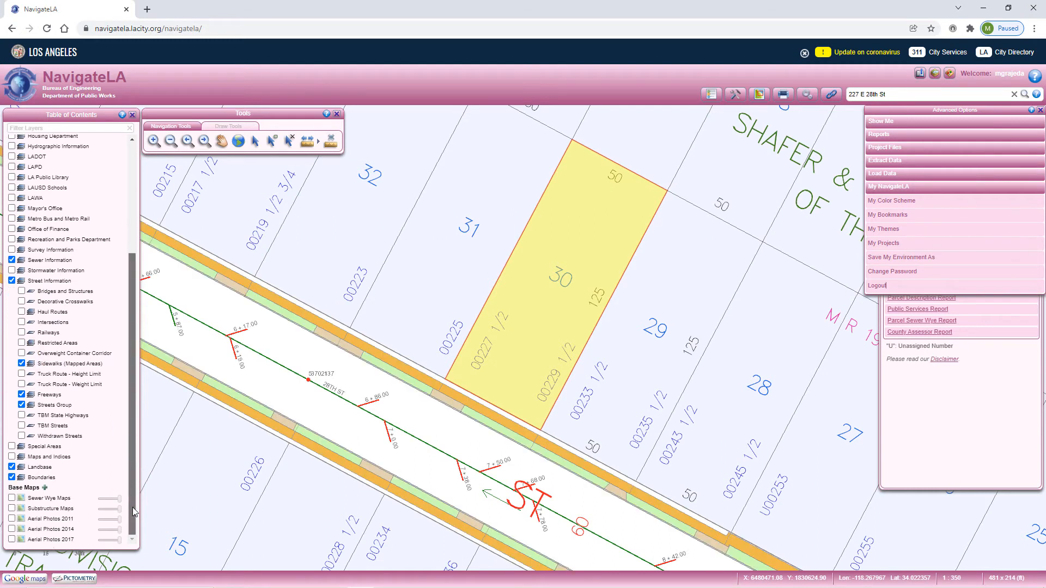
click(11, 539)
scroll(115, 321, up, 3)
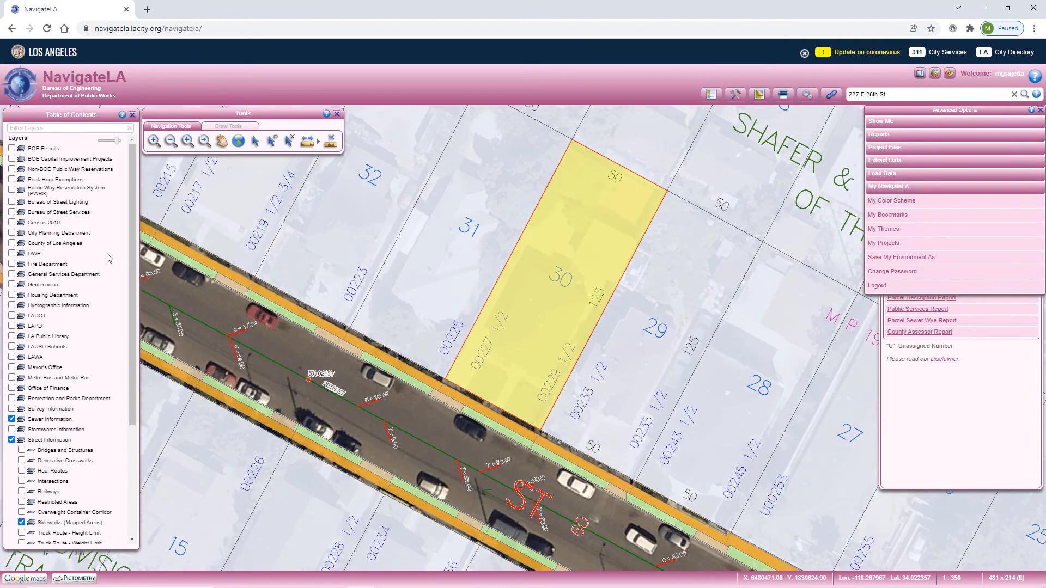
drag(116, 142, 113, 141)
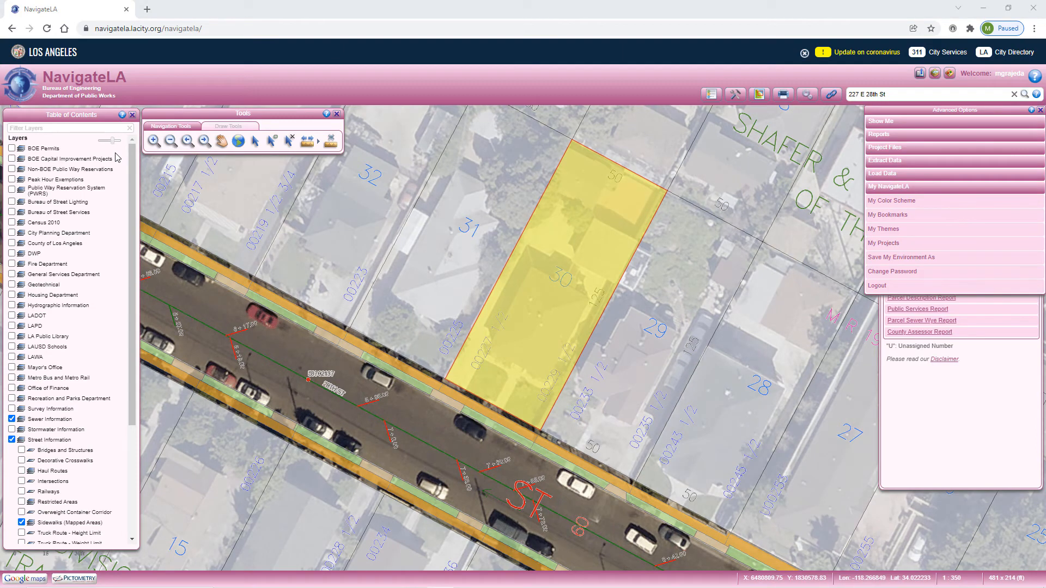
Add two red 20pt "New Duplex" text labels on the highlighted parcel, one lengthwise over its front part and one across its rear.
click(215, 126)
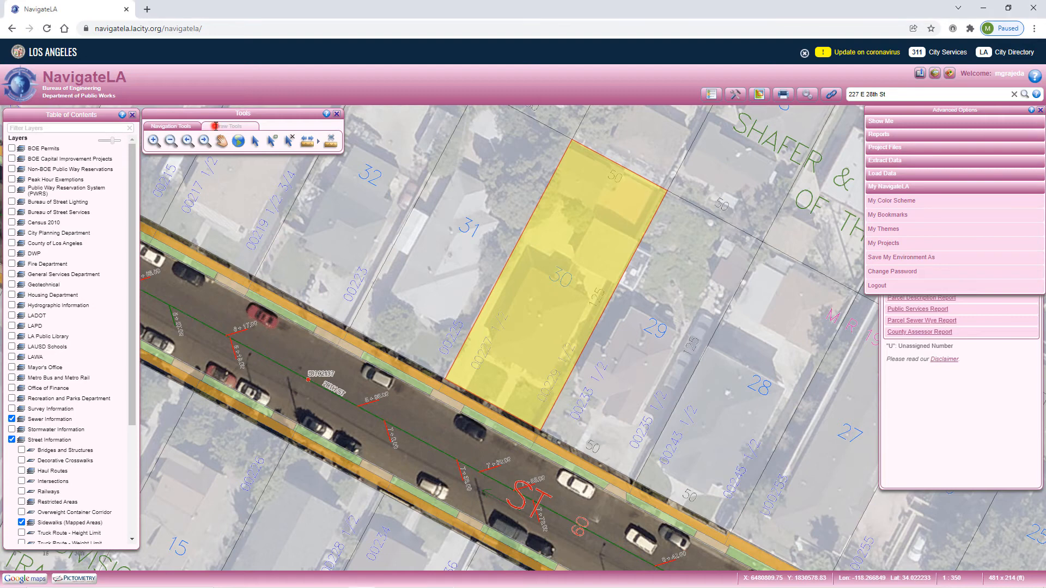
click(263, 140)
click(249, 159)
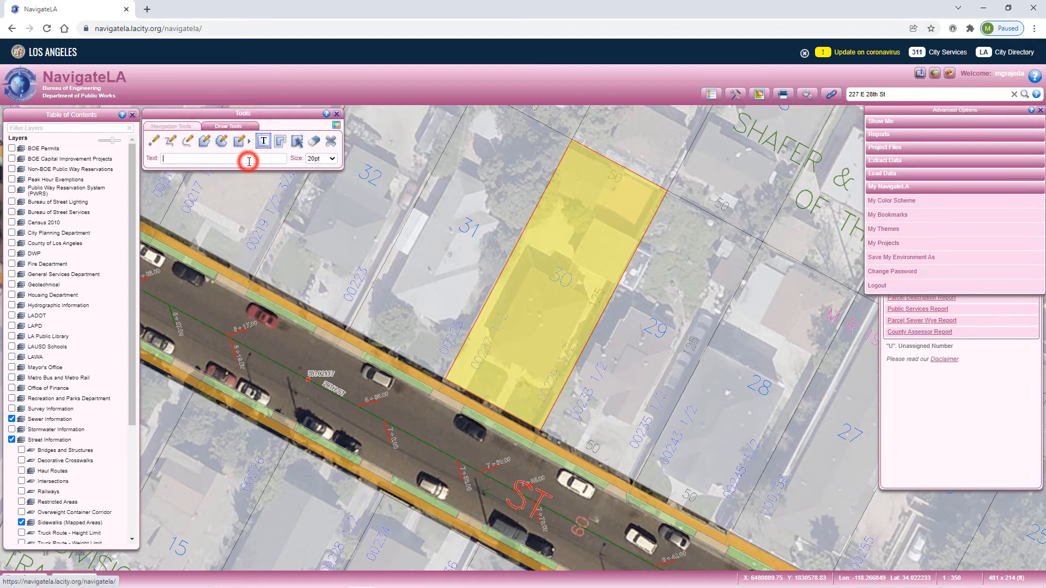
text(New Du)
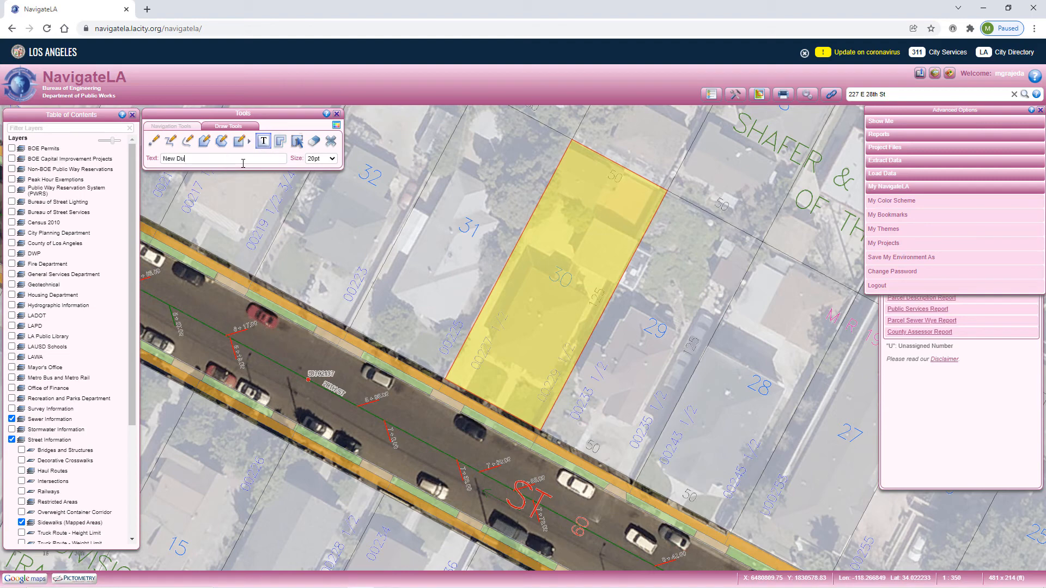
text(plex)
click(335, 126)
click(157, 190)
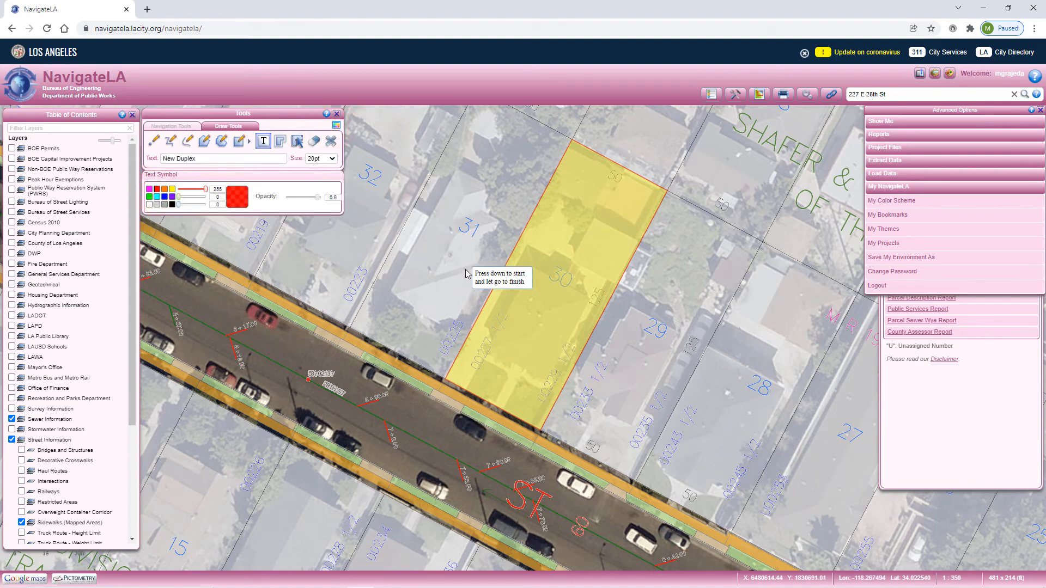
drag(524, 348, 623, 236)
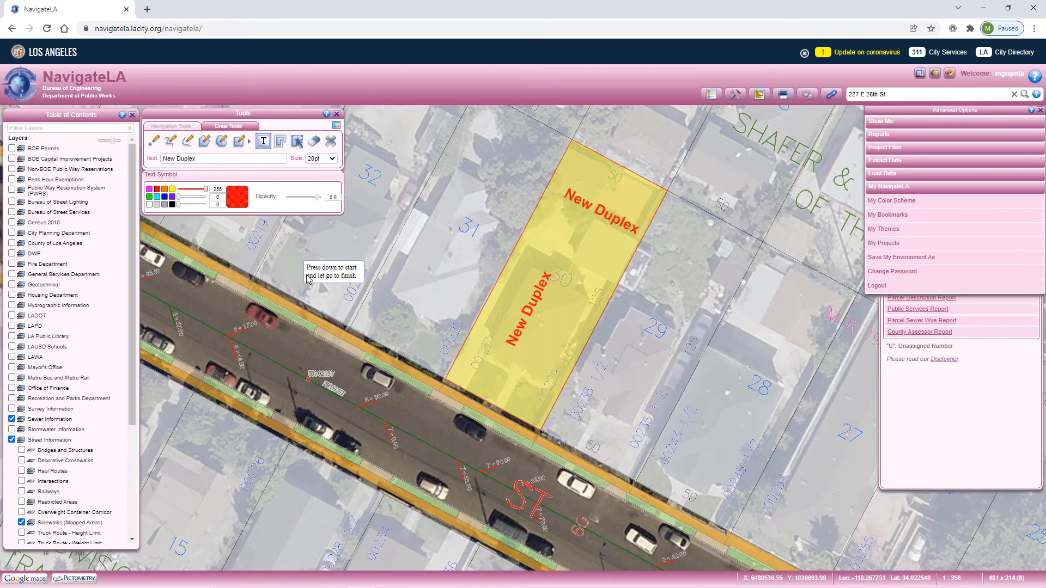
Add a red 16pt "Sidewalk Repair" text label along the sidewalk at the front of the highlighted parcel.
triple_click(217, 159)
text(Sidewalk Repair)
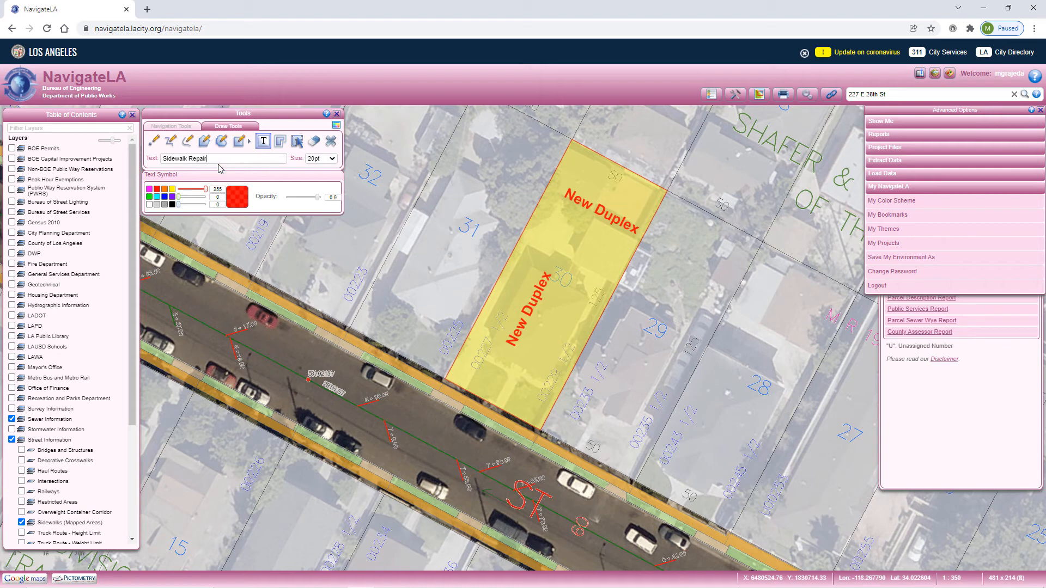
click(322, 159)
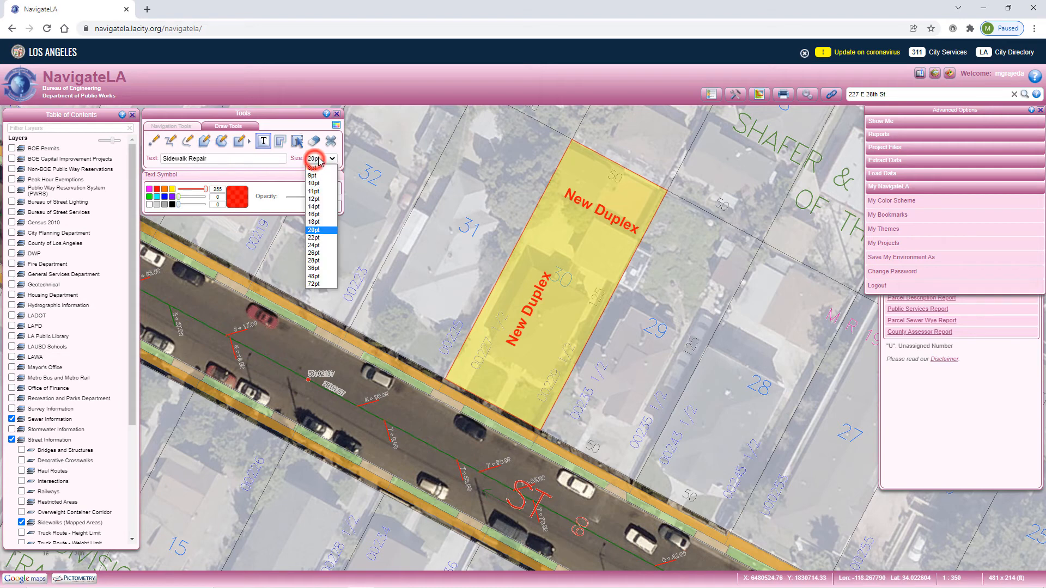
click(315, 213)
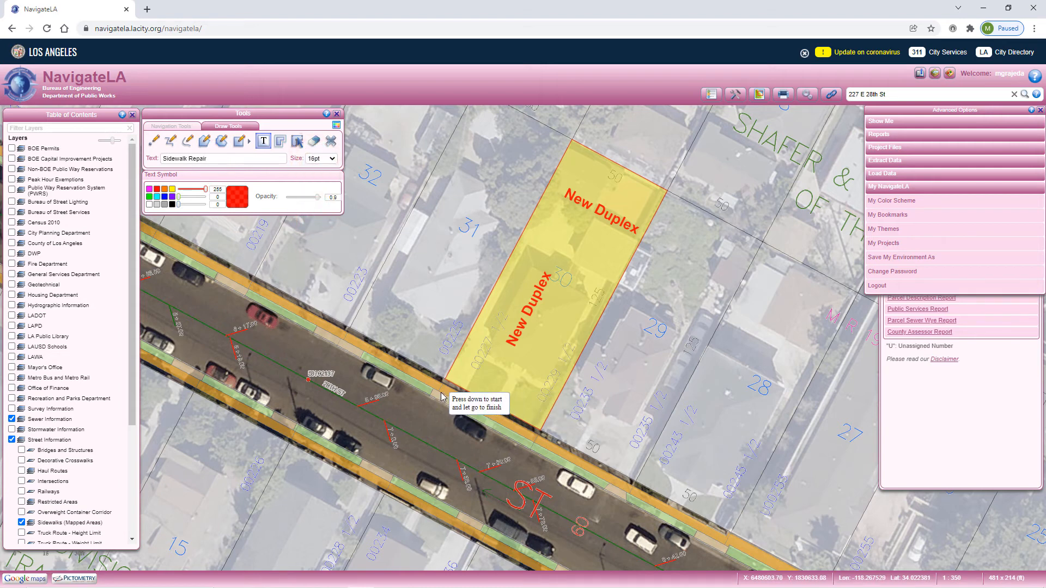
drag(444, 395, 504, 428)
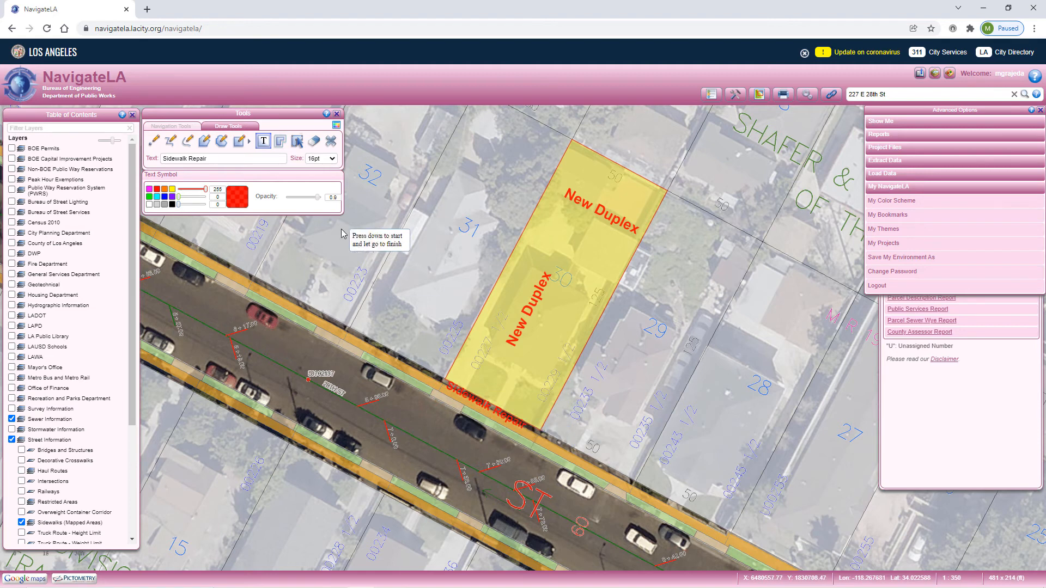
Move the "Sidewalk Repair" label slightly toward the street so it sits on the sidewalk, and deselect it.
click(296, 141)
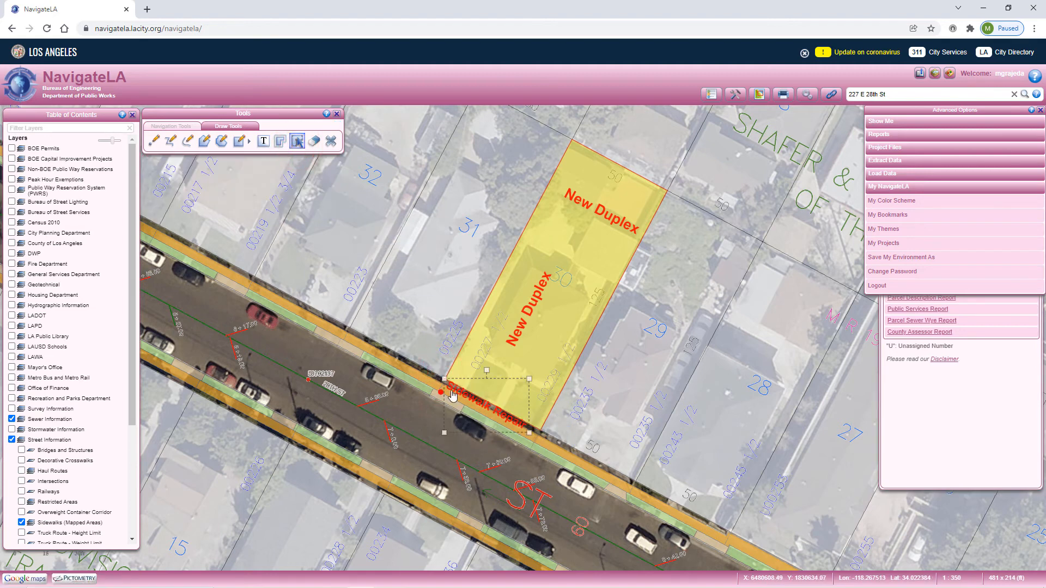
click(467, 406)
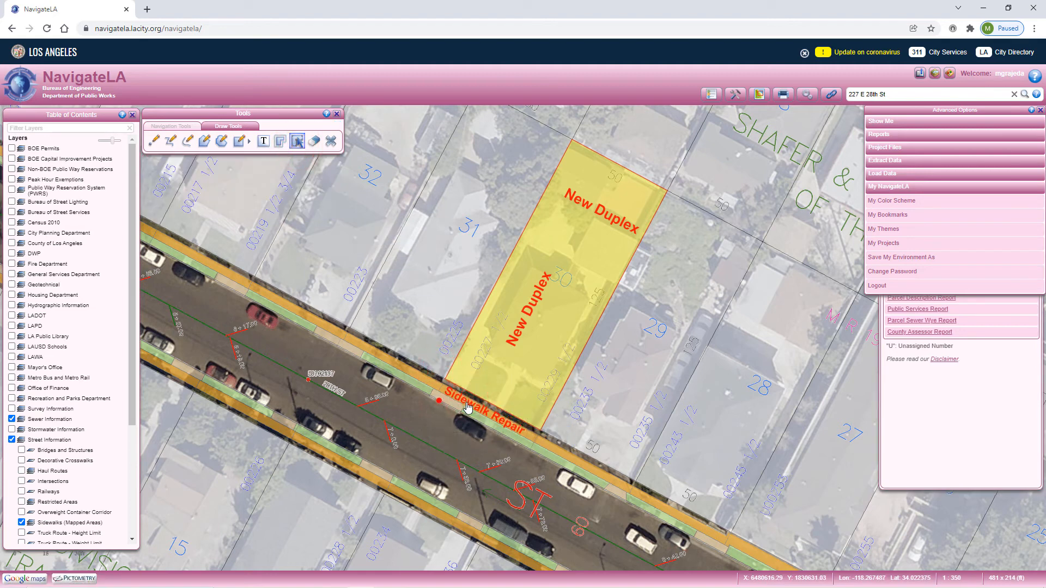
click(433, 411)
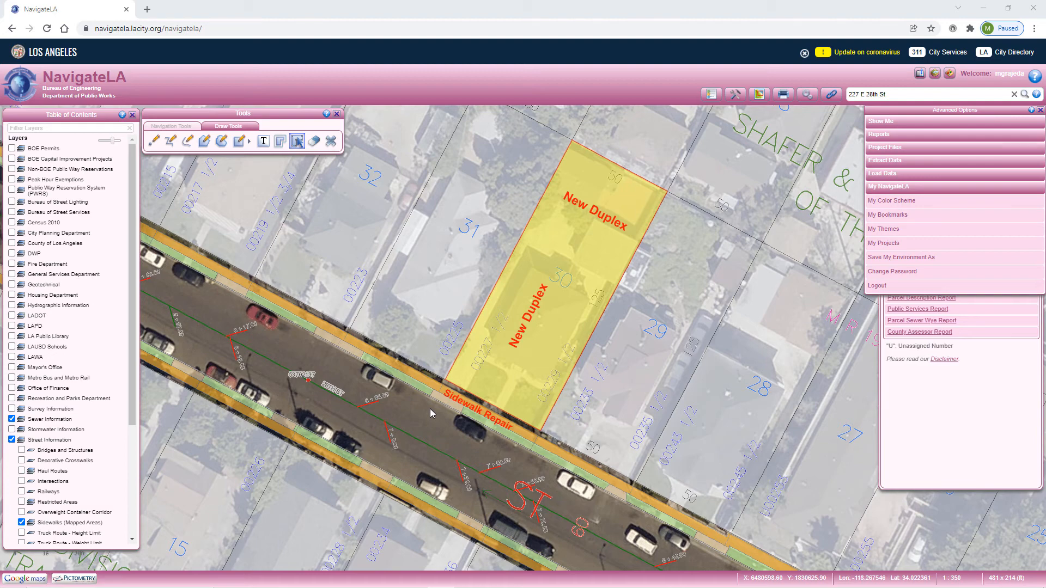
Save the environment as a project named "Duplex - " plus the parcel's street address, described as "New duplex; requires sidewalk repair".
click(880, 259)
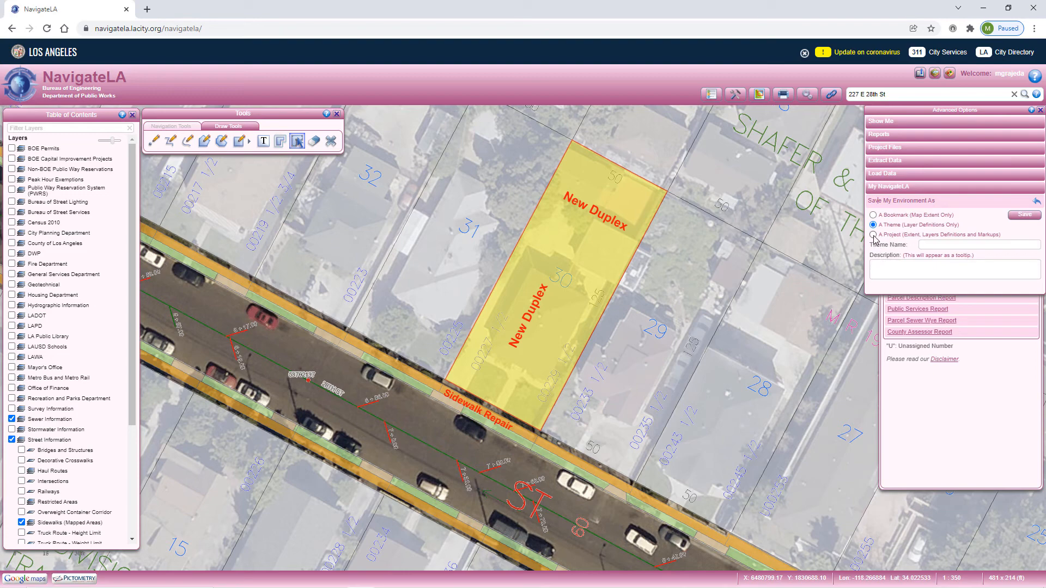
click(873, 235)
click(998, 242)
click(995, 271)
text(New duplex; require)
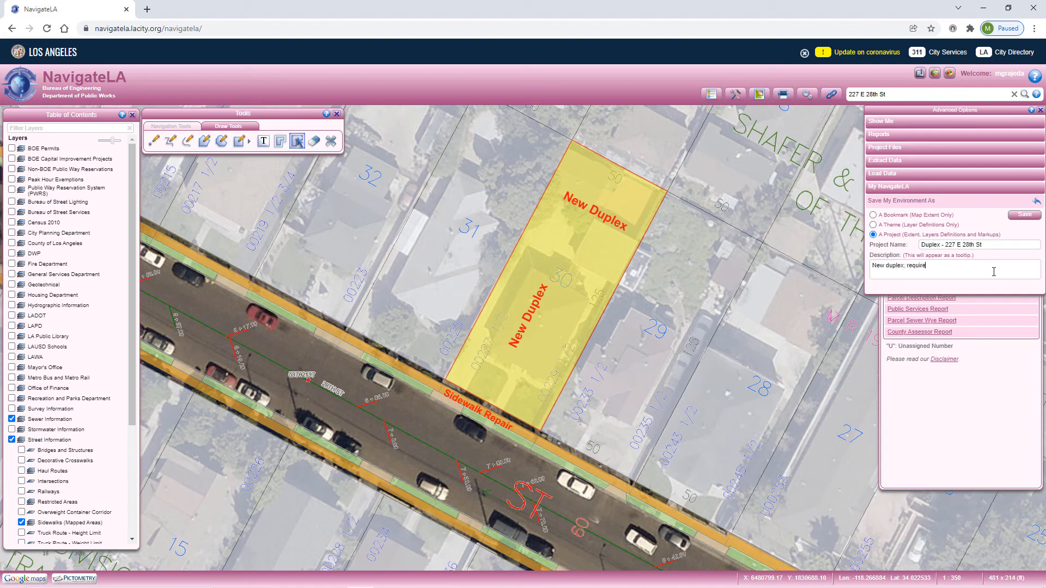
text(s sidewalk repair)
click(1031, 215)
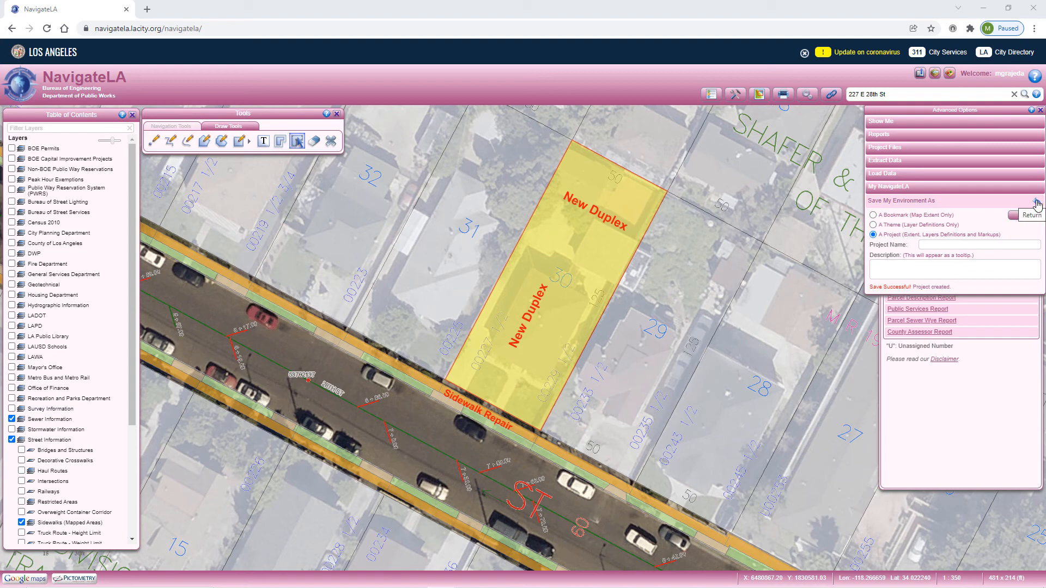
Leave the save form and find the new Duplex project in the list of saved projects.
click(1036, 203)
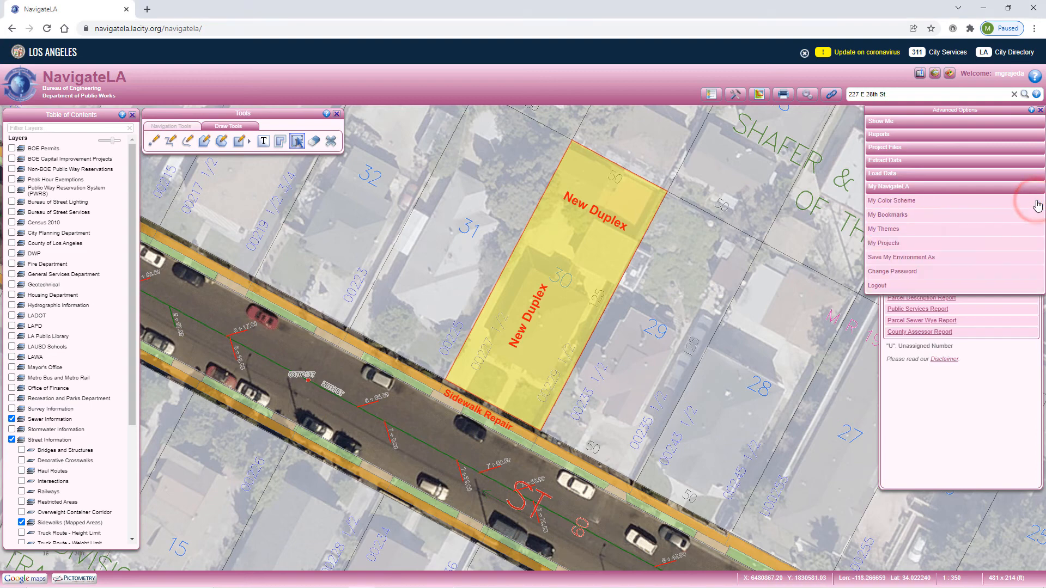
click(894, 248)
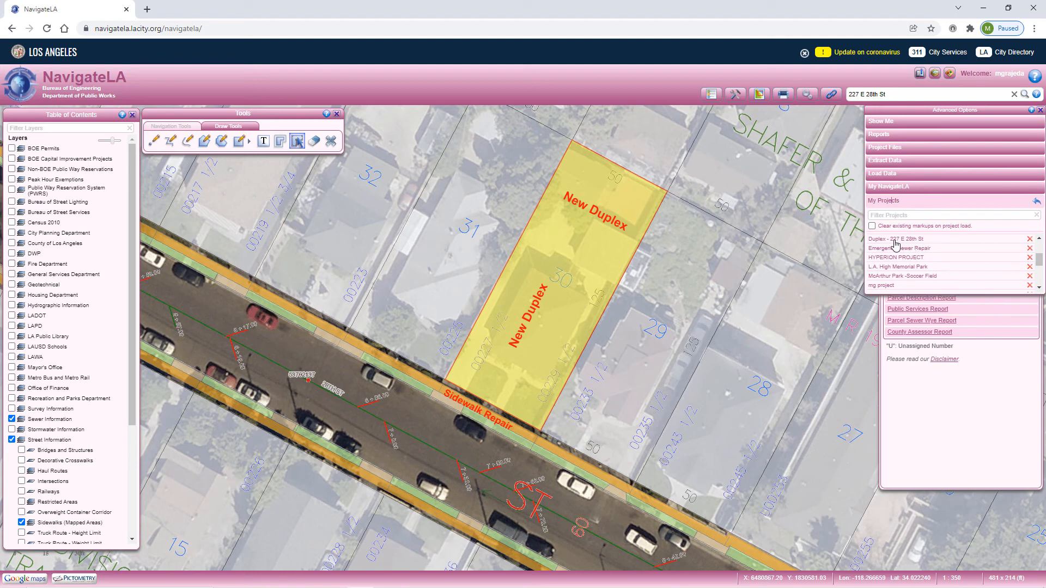
mouse_move(895, 242)
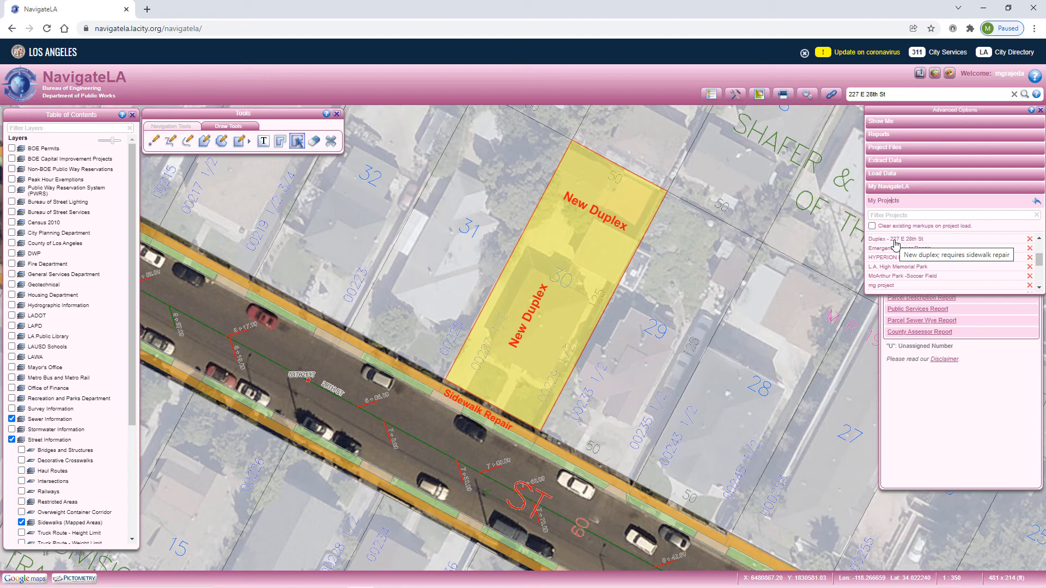
Reload the page to reset the map, and load the saved Duplex project from My Projects.
click(47, 30)
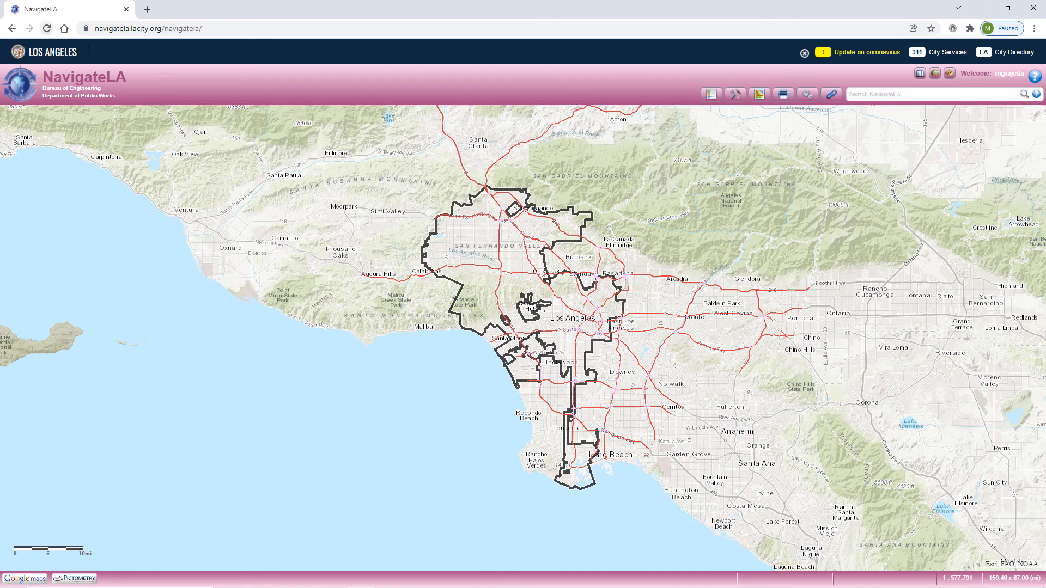
click(950, 78)
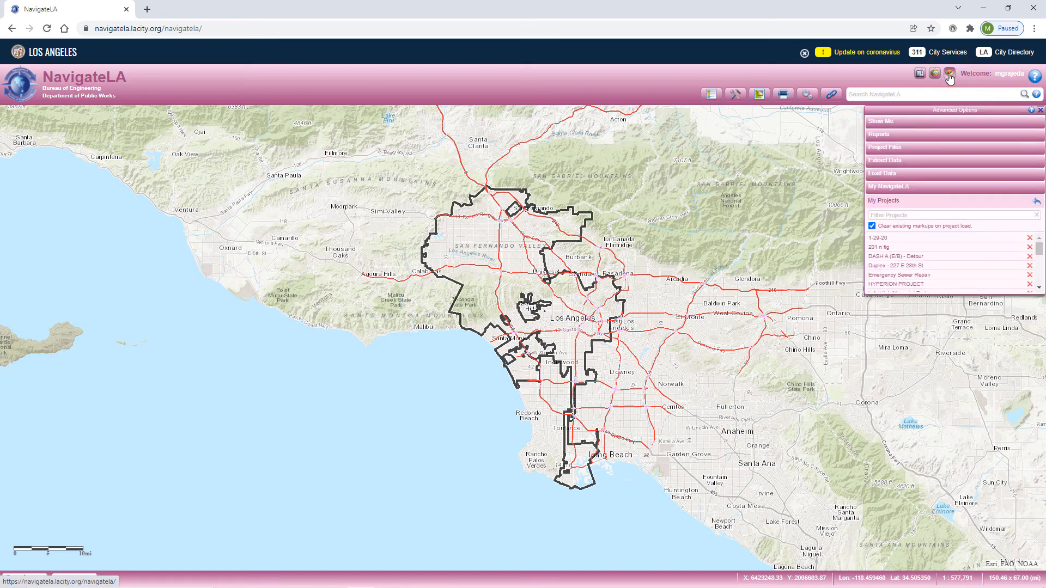
click(888, 266)
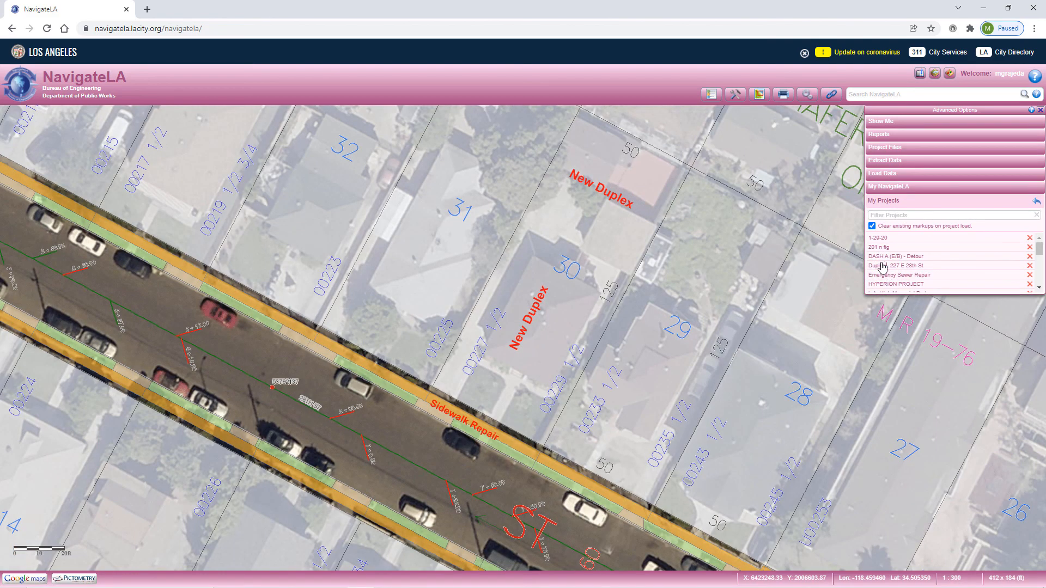
Open the Table of Contents and check which layers and base maps the loaded project has turned on.
click(704, 97)
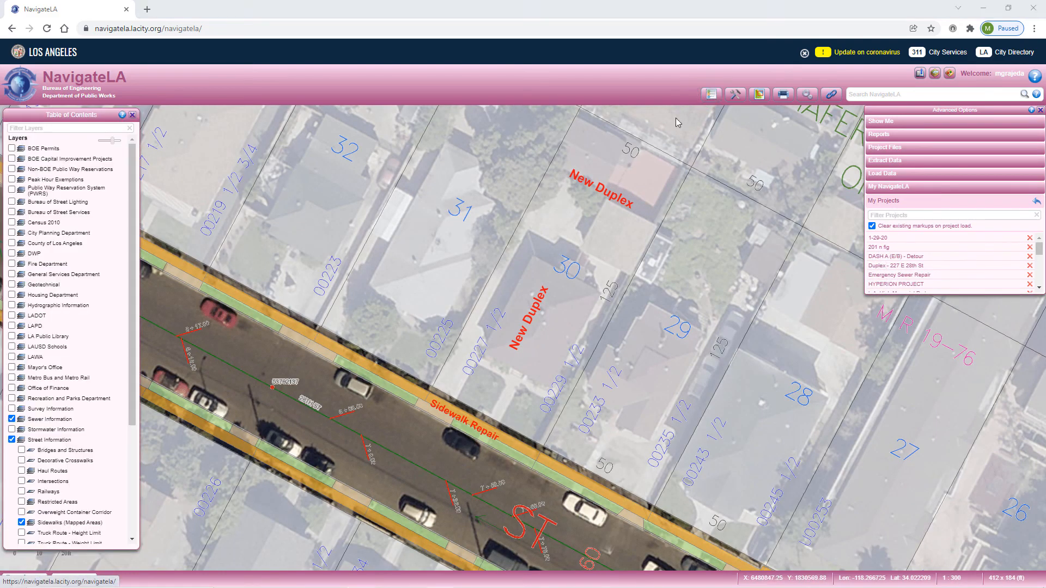
scroll(92, 356, down, 2)
scroll(93, 356, down, 1)
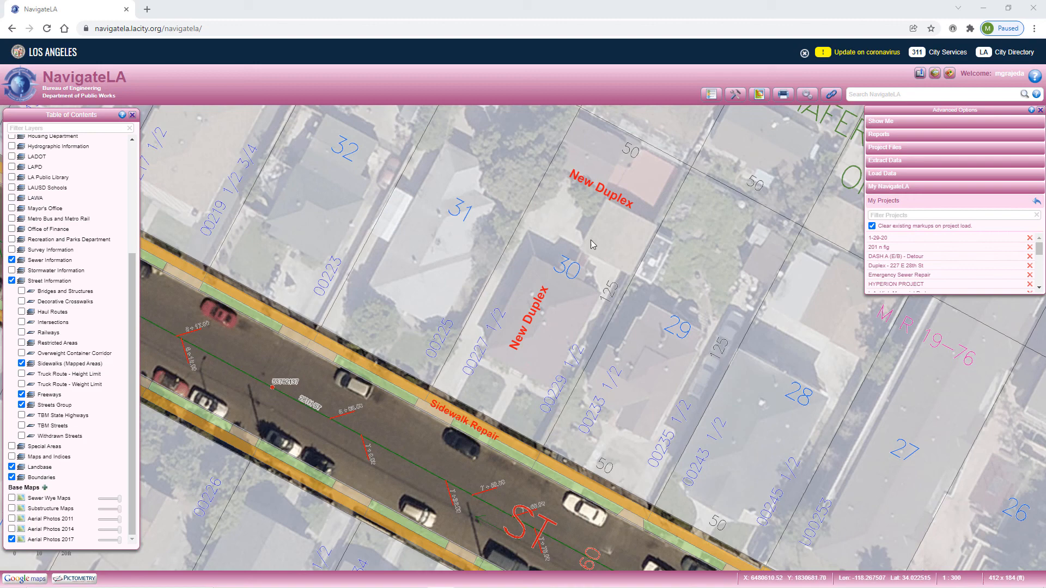
Open the Advanced Options help and read down to the My NavigateLA and My Projects sections.
click(1032, 111)
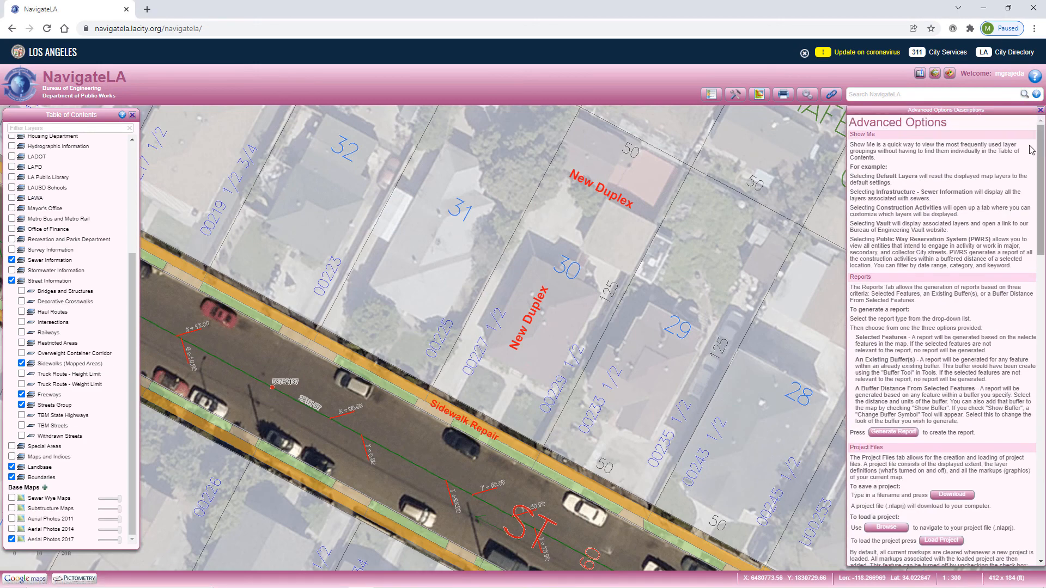
scroll(1020, 176, down, 3)
scroll(1020, 175, down, 15)
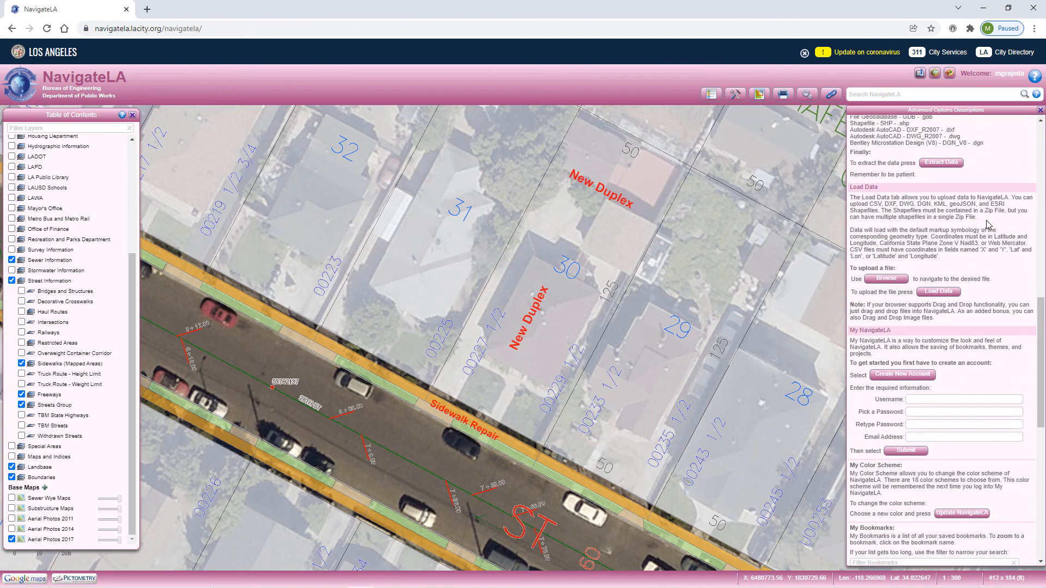
scroll(984, 235, down, 5)
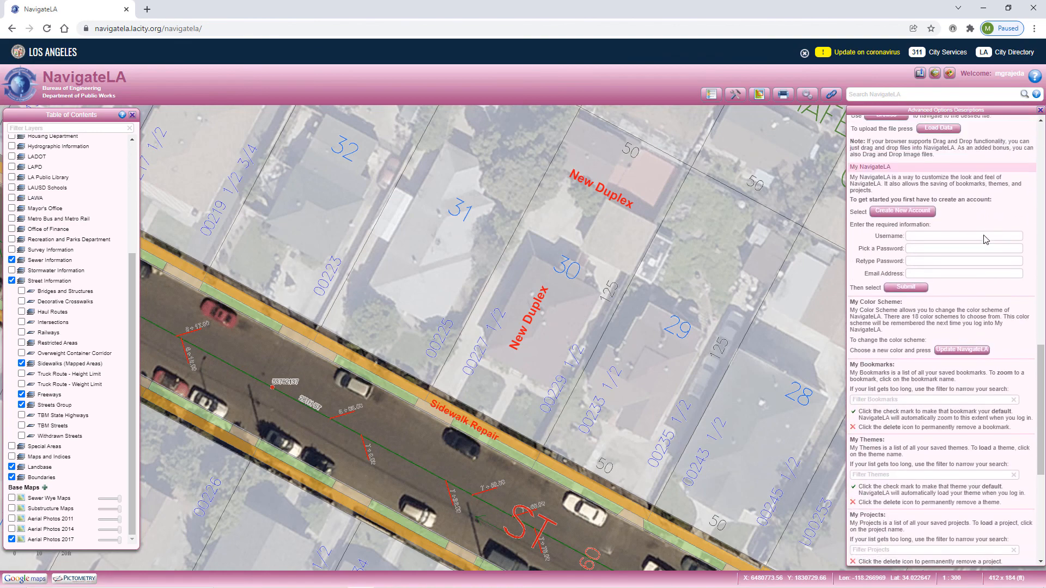
click(891, 520)
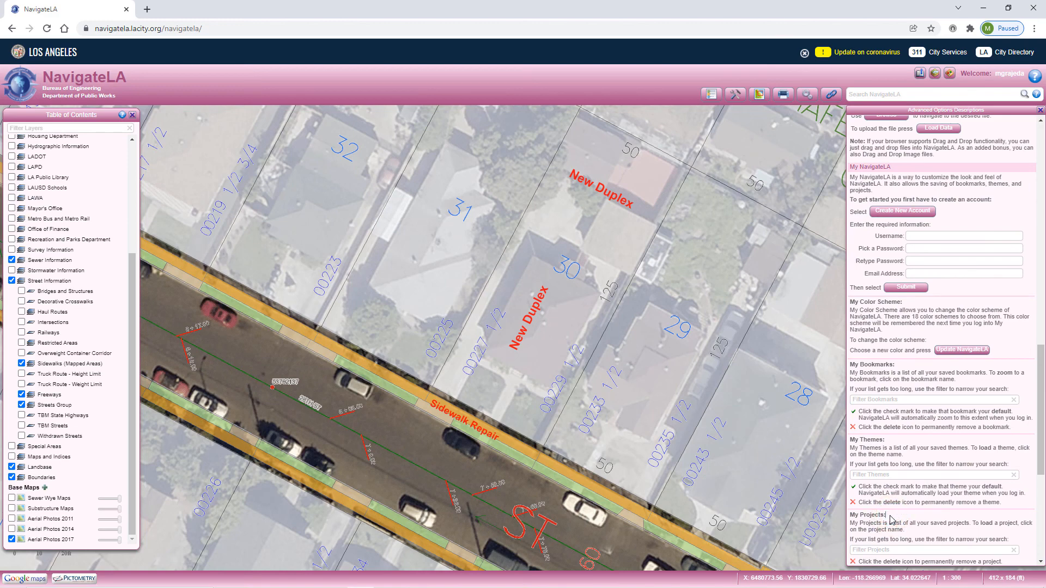